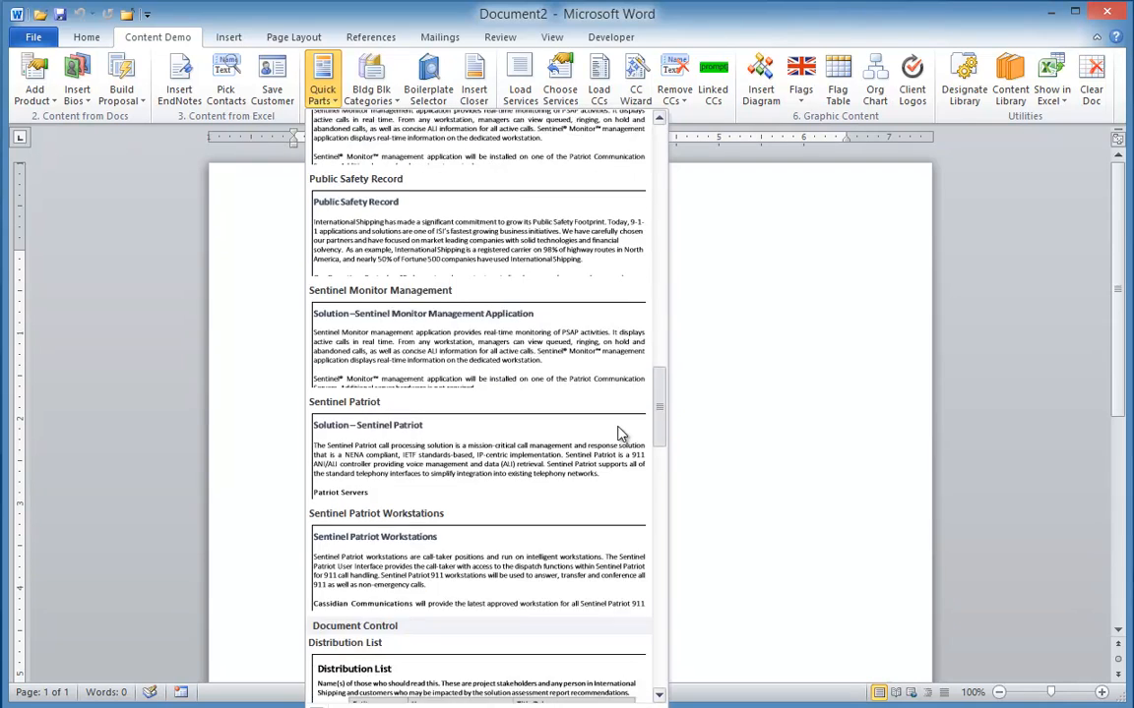
scroll(612, 492, "down", 11)
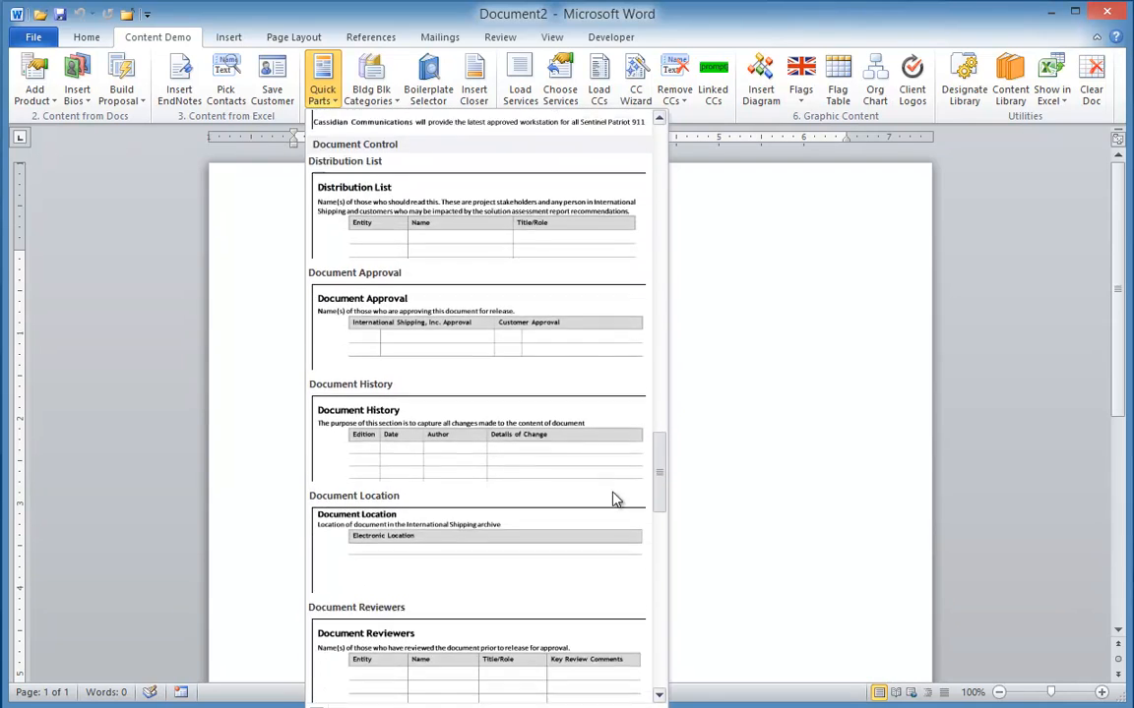
left_click(408, 208)
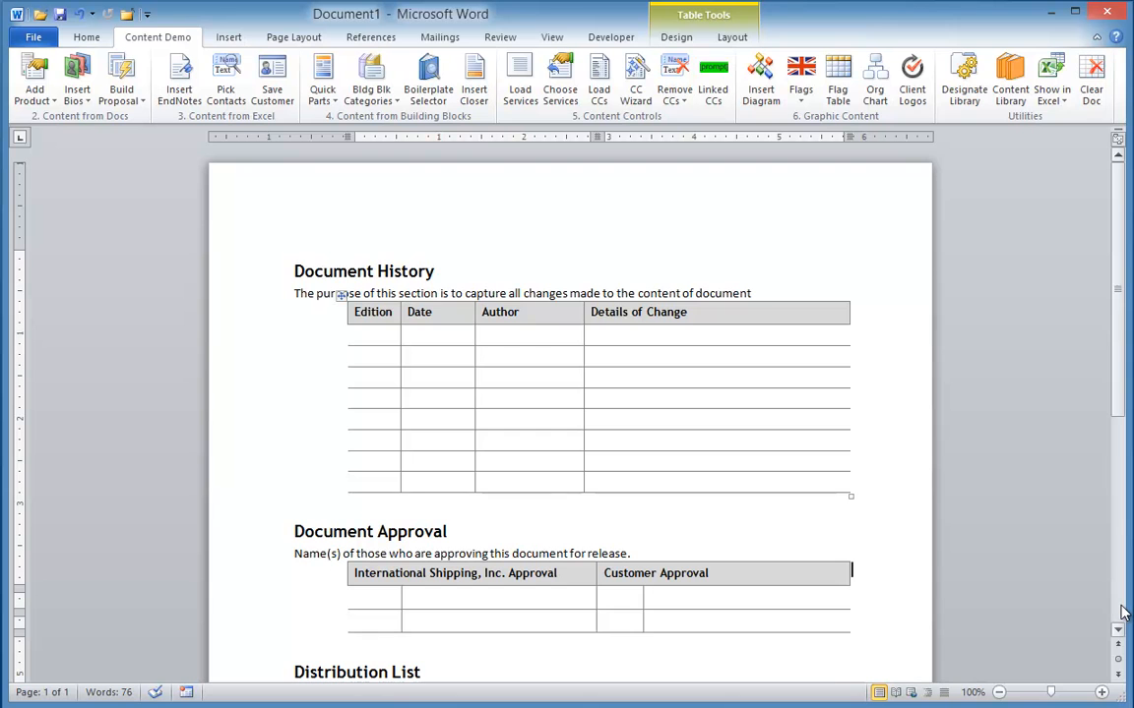
scroll(1125, 612, "down", 4)
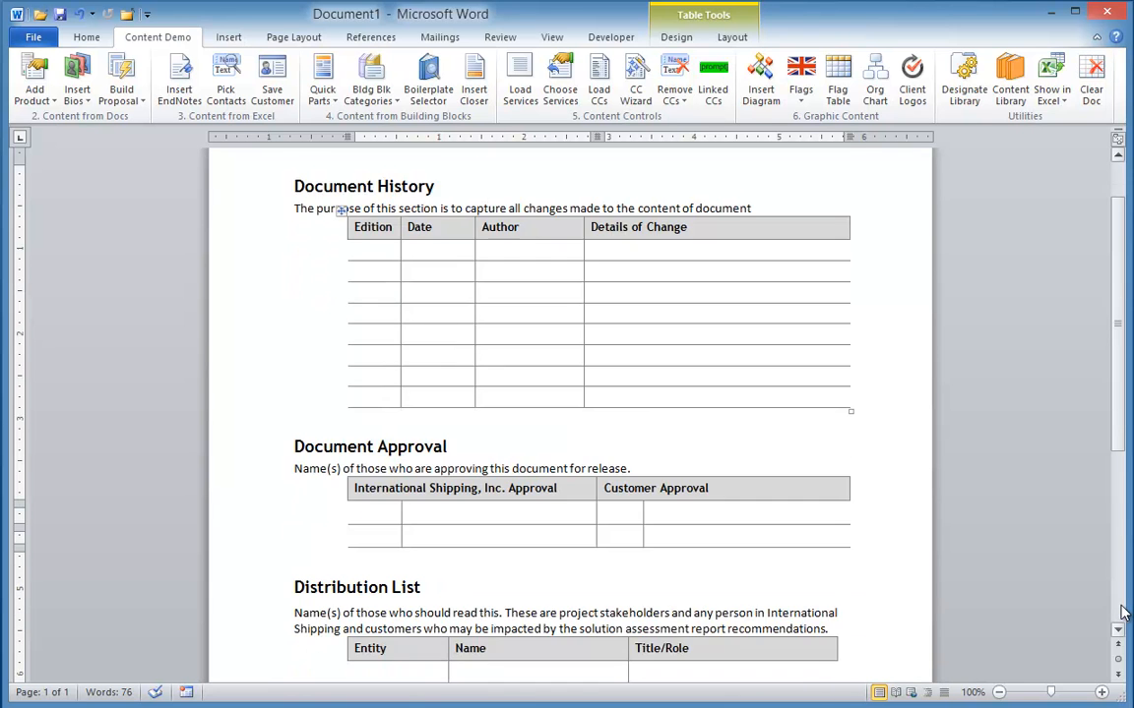
scroll(1125, 612, "down", 1)
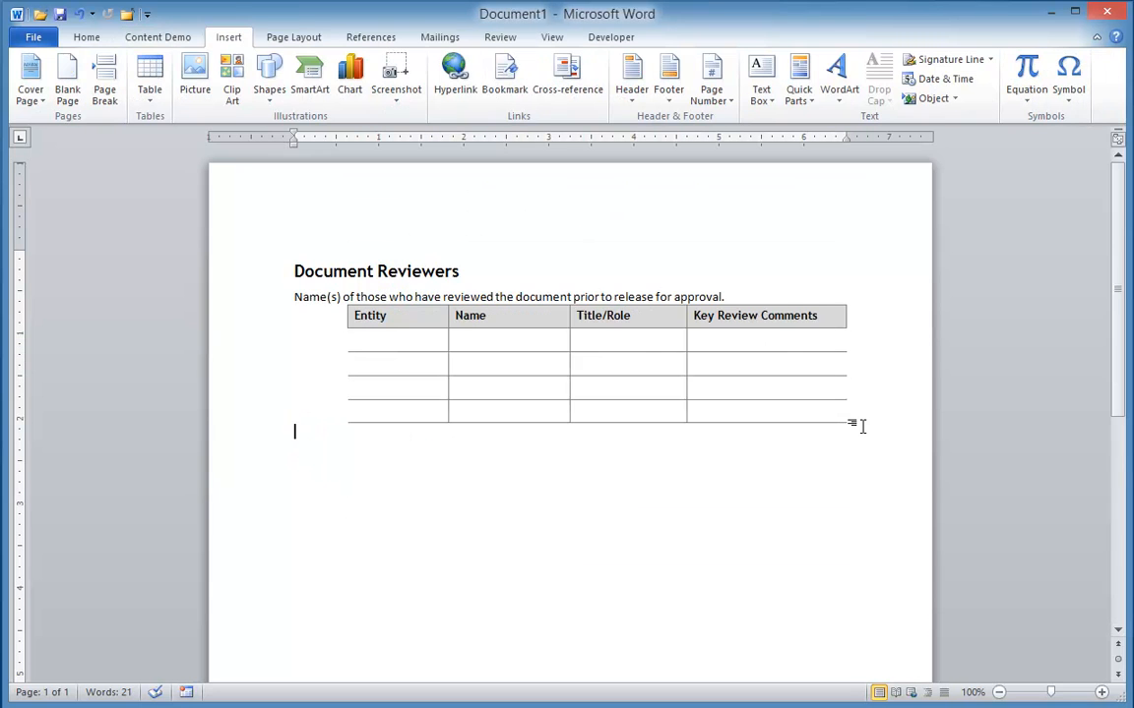
Save the Document Reviewers heading, text and table as a Quick Parts building block in the Document Control category
left_click_drag(861, 425, 267, 264)
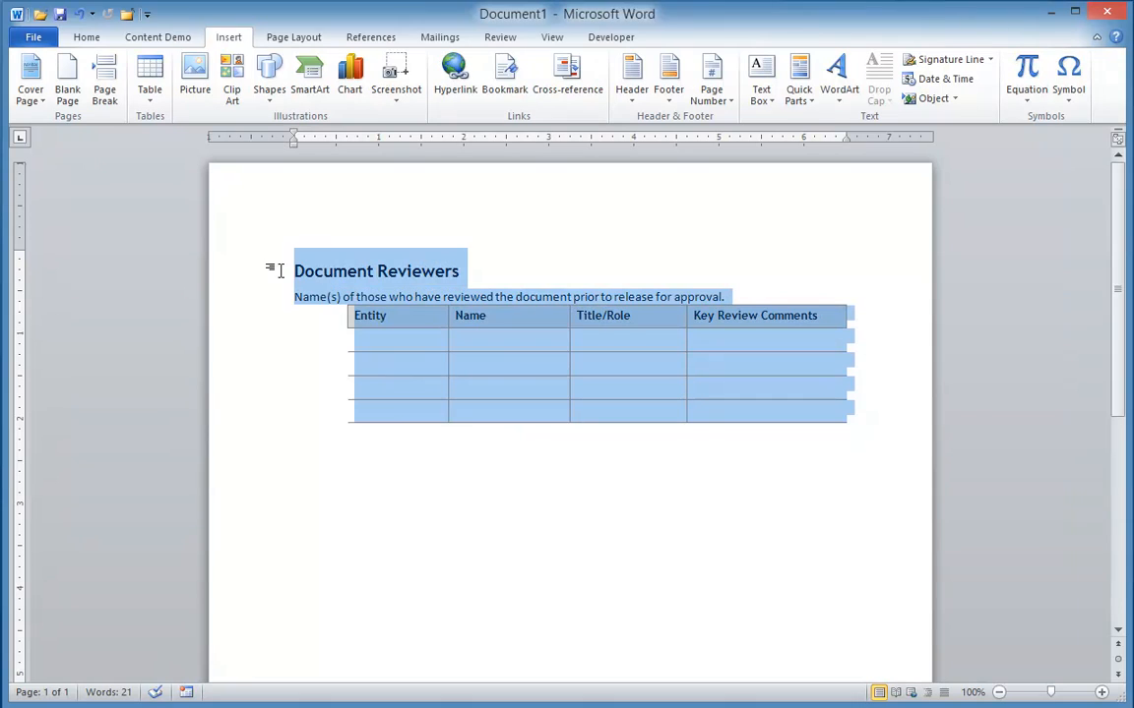
key("alt+F3")
left_click(686, 318)
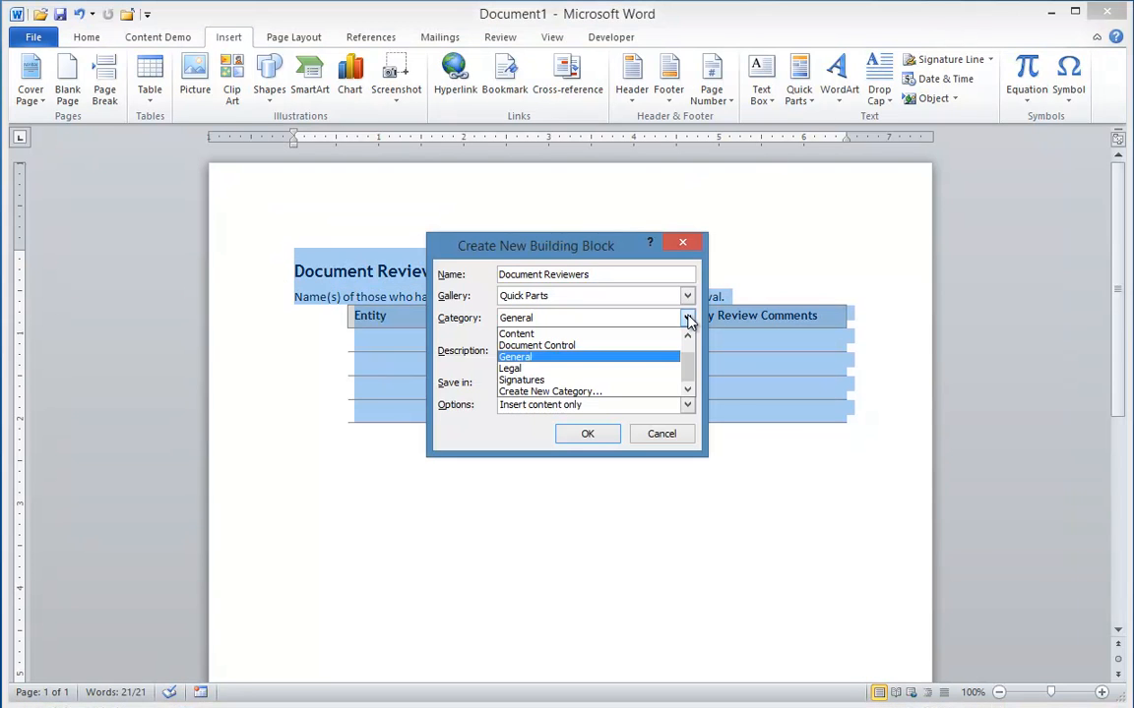
left_click(565, 345)
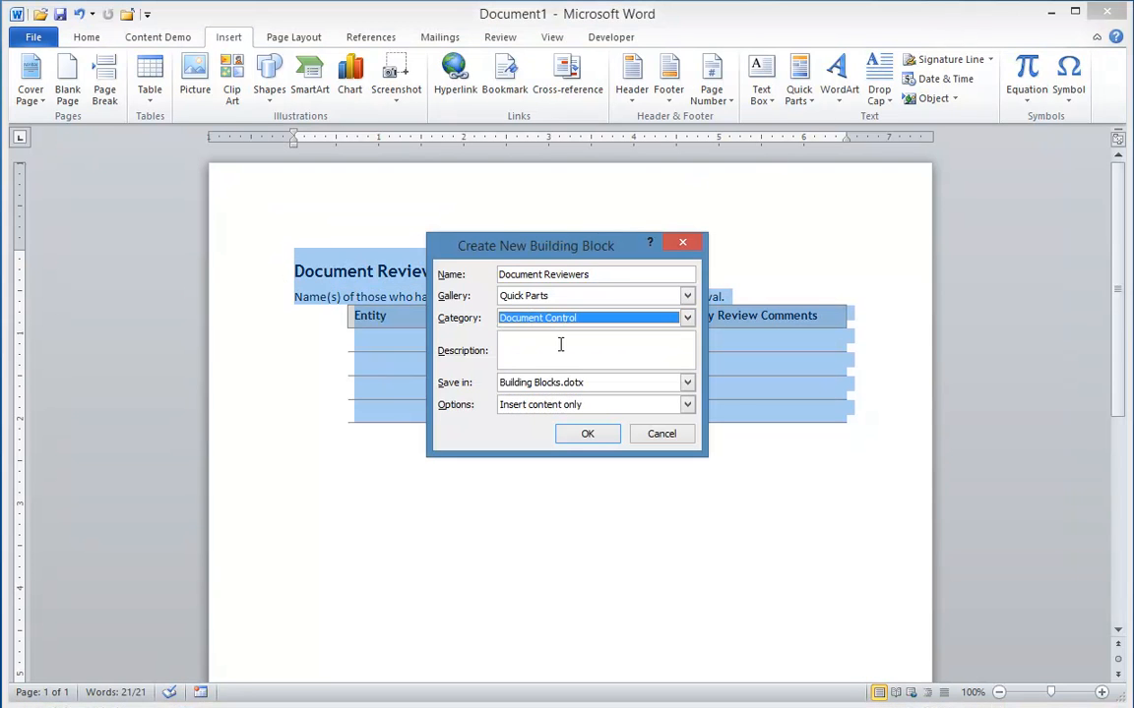
left_click(589, 435)
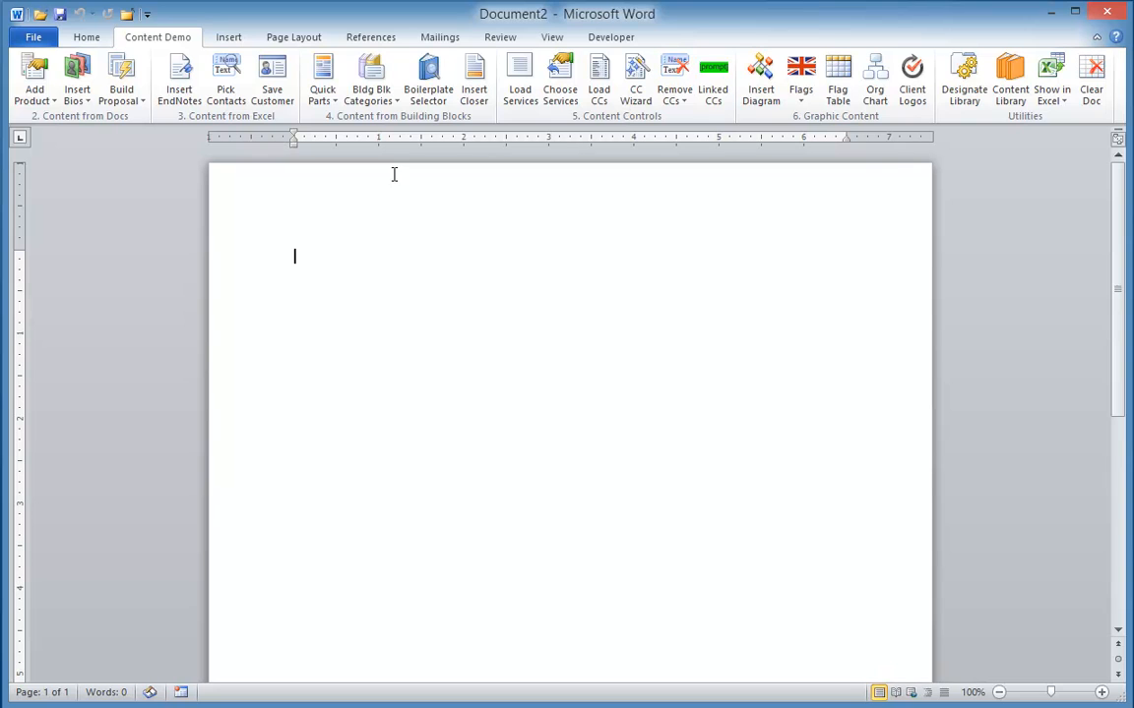
Insert the Document Approval quick part from the Document Control category into the blank document
left_click(329, 102)
left_click_drag(667, 384, 675, 484)
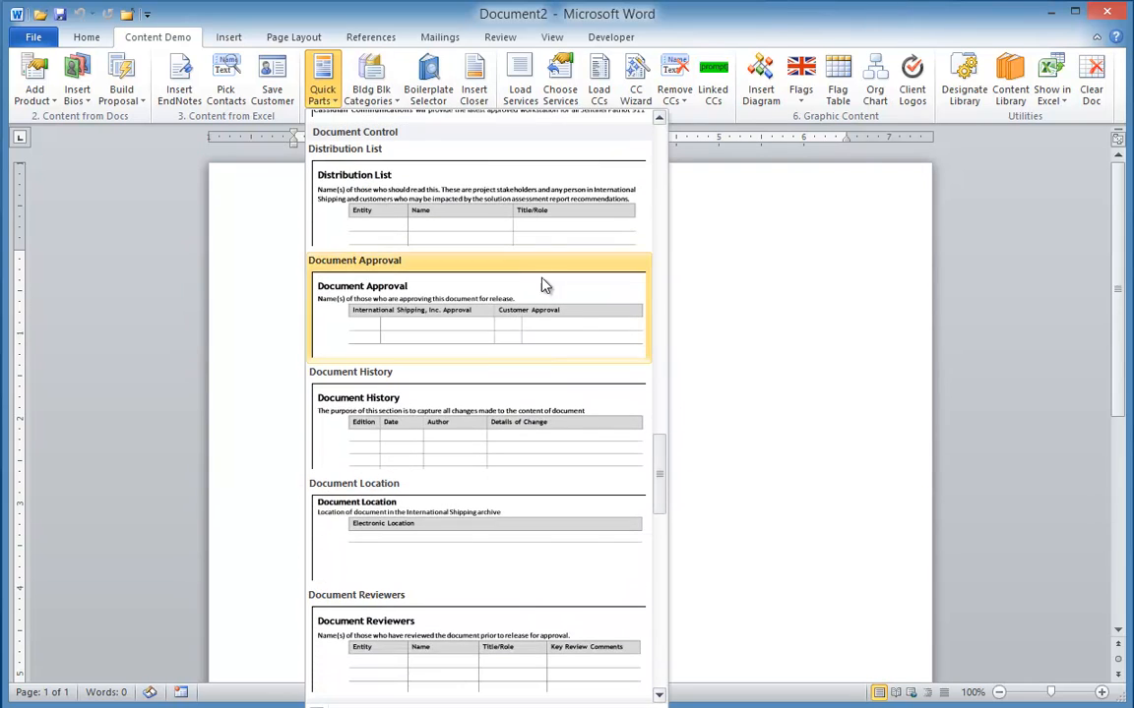
left_click(481, 326)
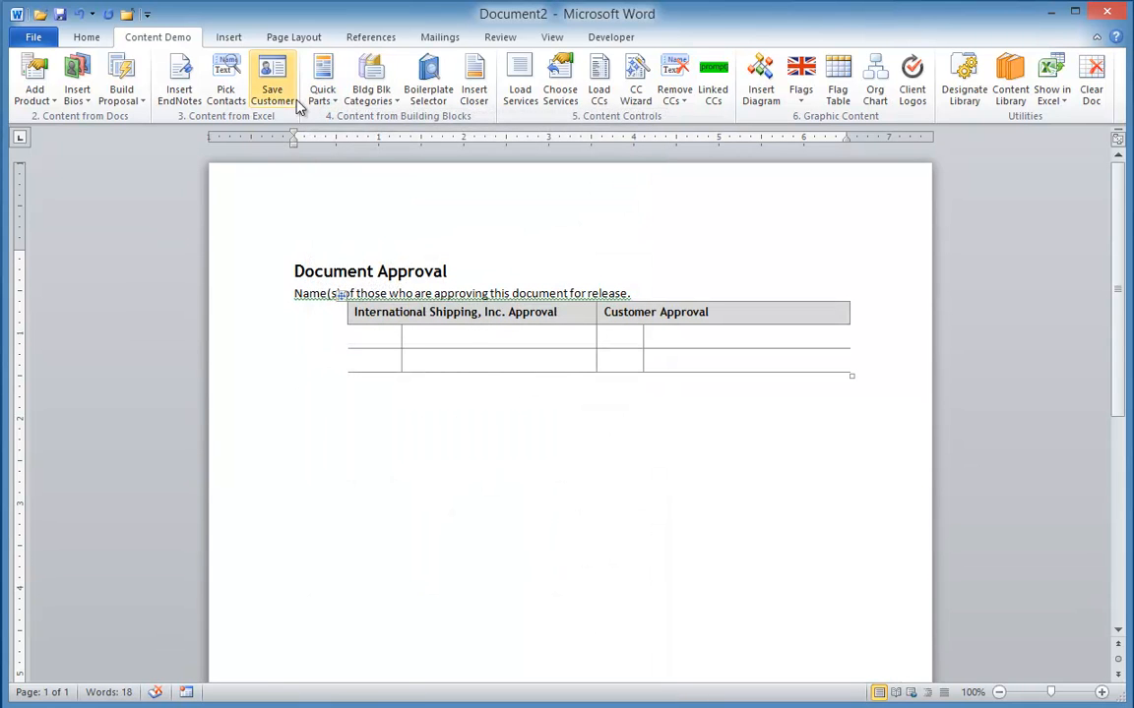
left_click(327, 99)
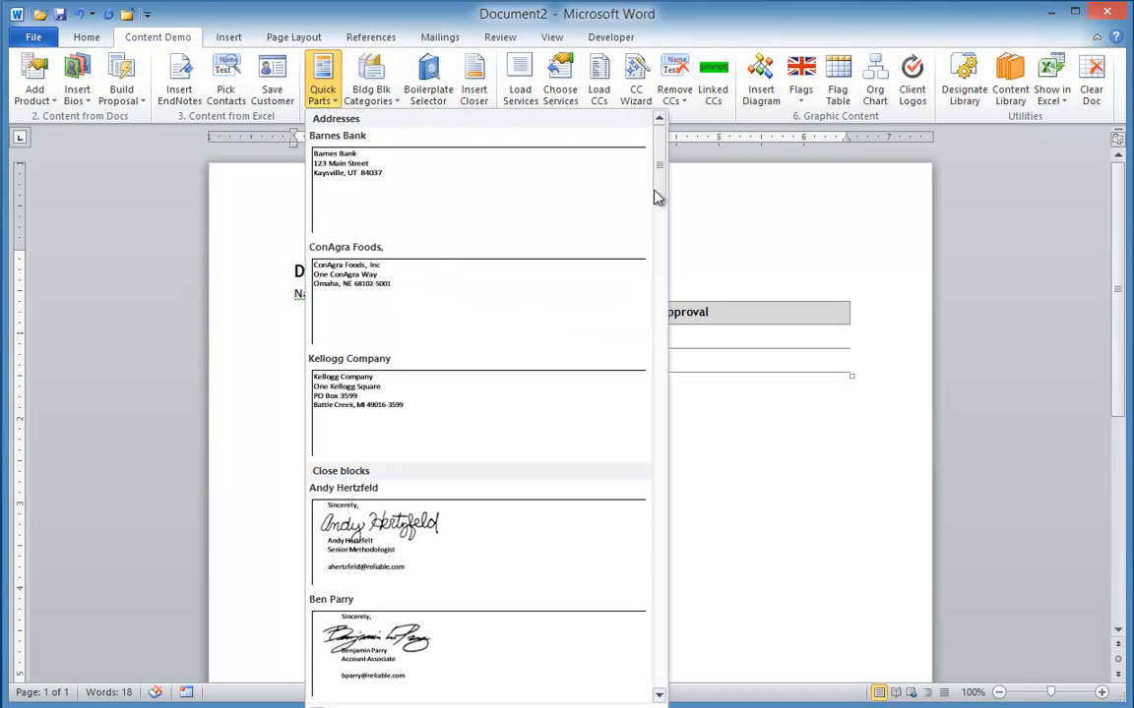
left_click_drag(662, 185, 630, 231)
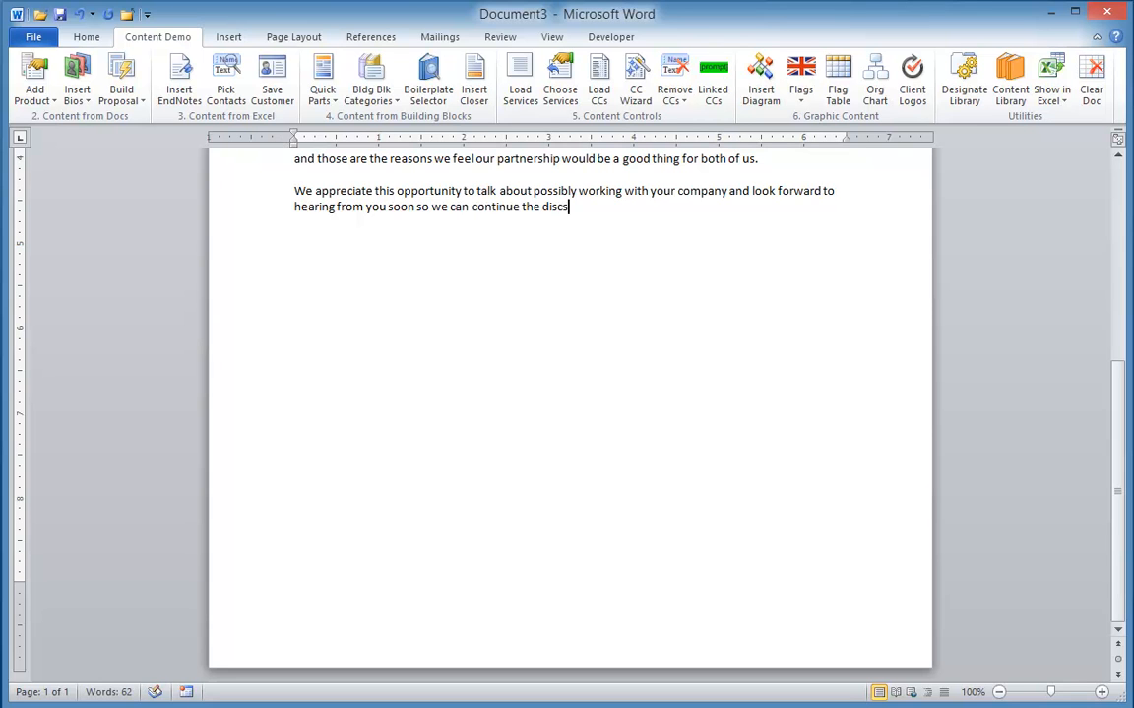
Finish the letter's last sentence with the word "discussion." and start a new paragraph
type("ussion.")
key("Return")
Insert the project manager's signature closing from the Close blocks quick parts below the letter text
left_click(322, 79)
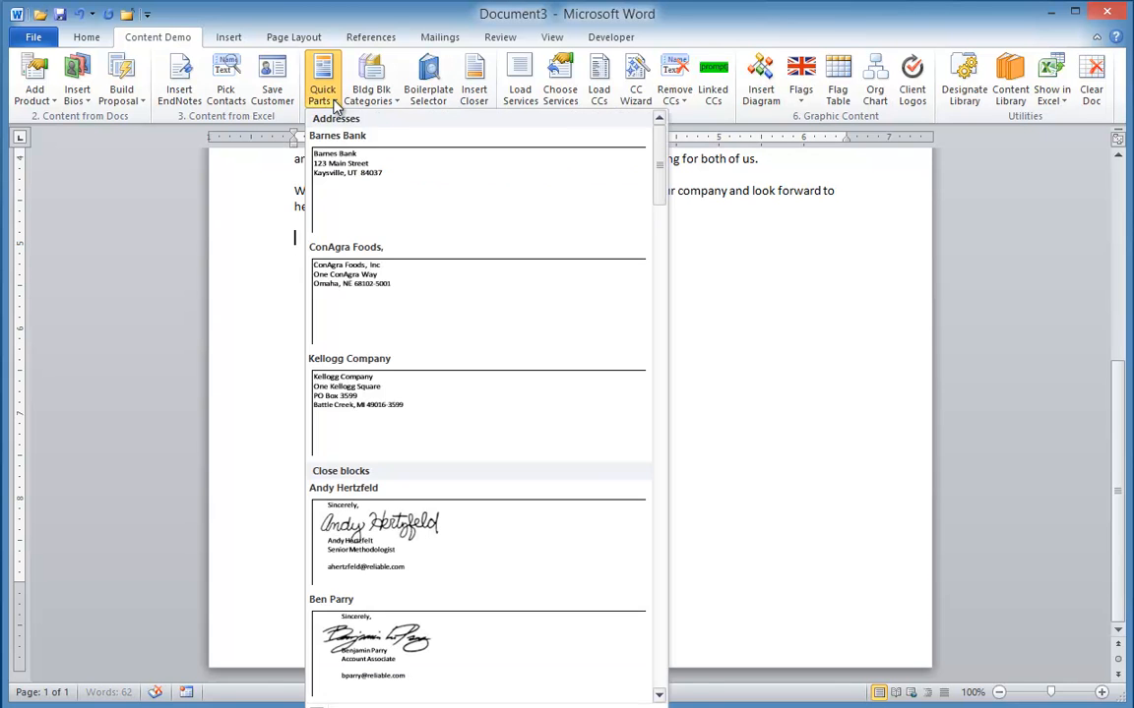
scroll(659, 617, "down", 5)
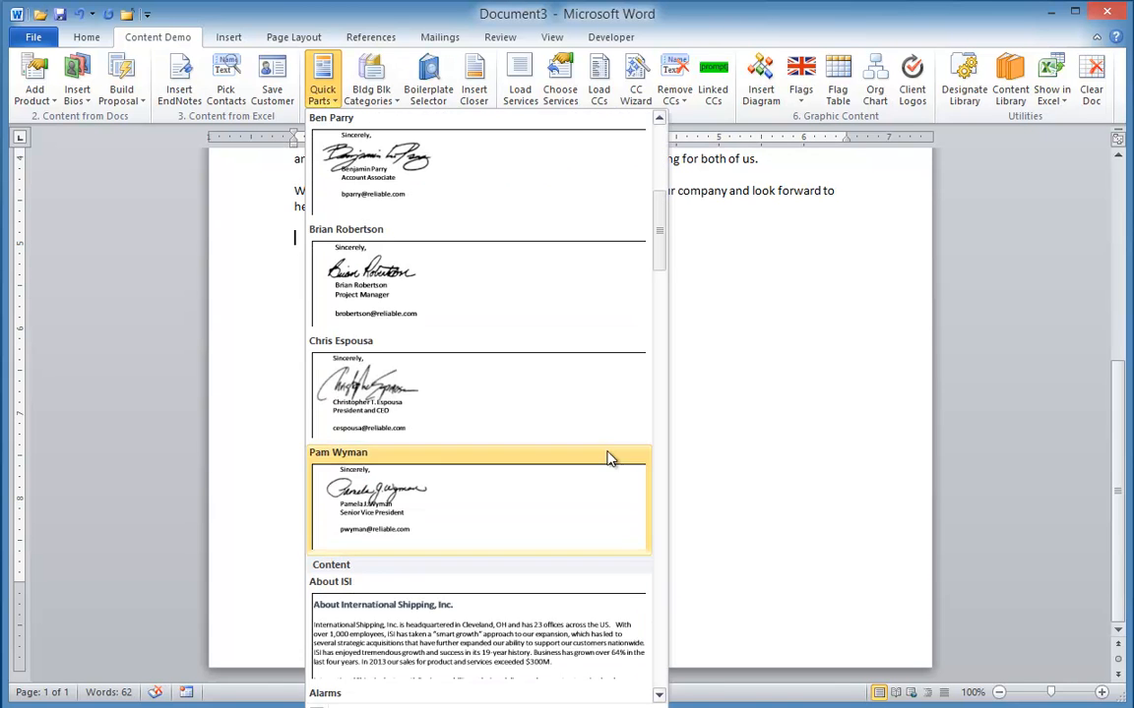
left_click(417, 283)
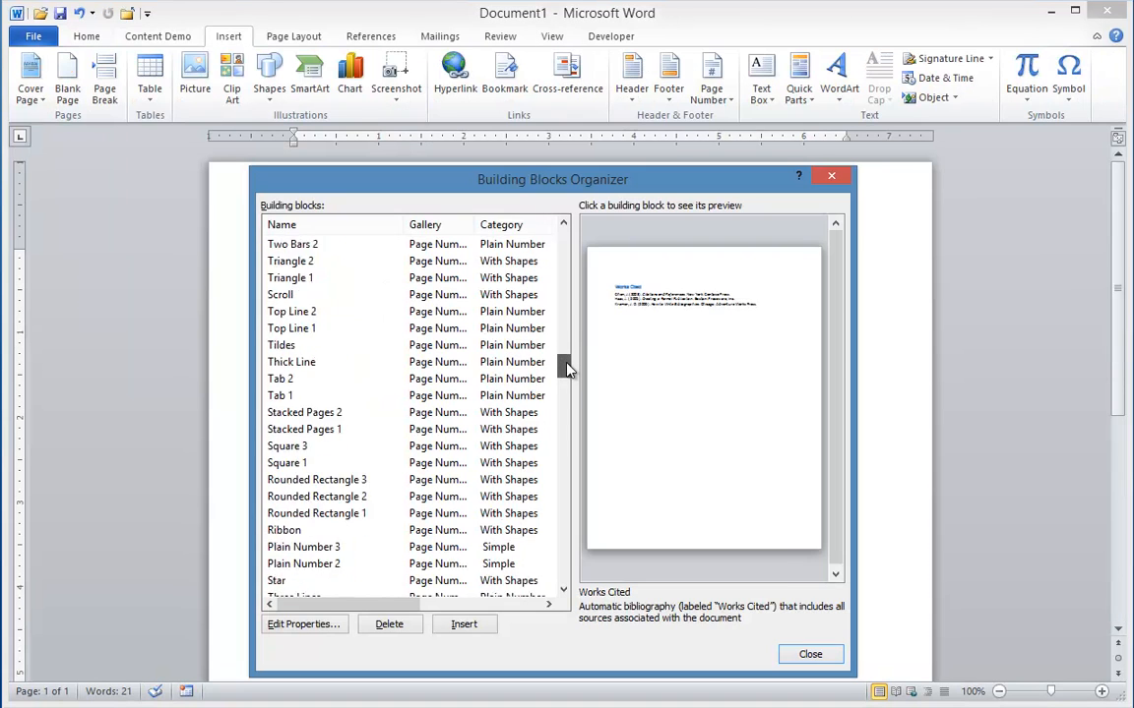
left_click_drag(567, 364, 646, 502)
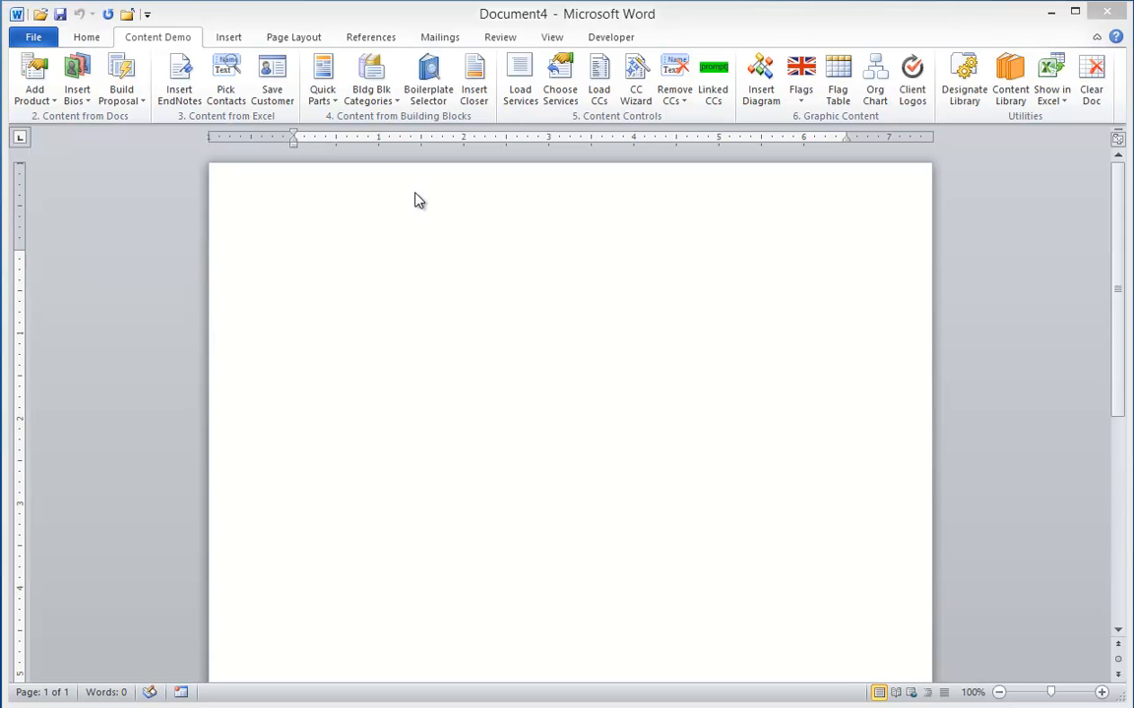
left_click(324, 93)
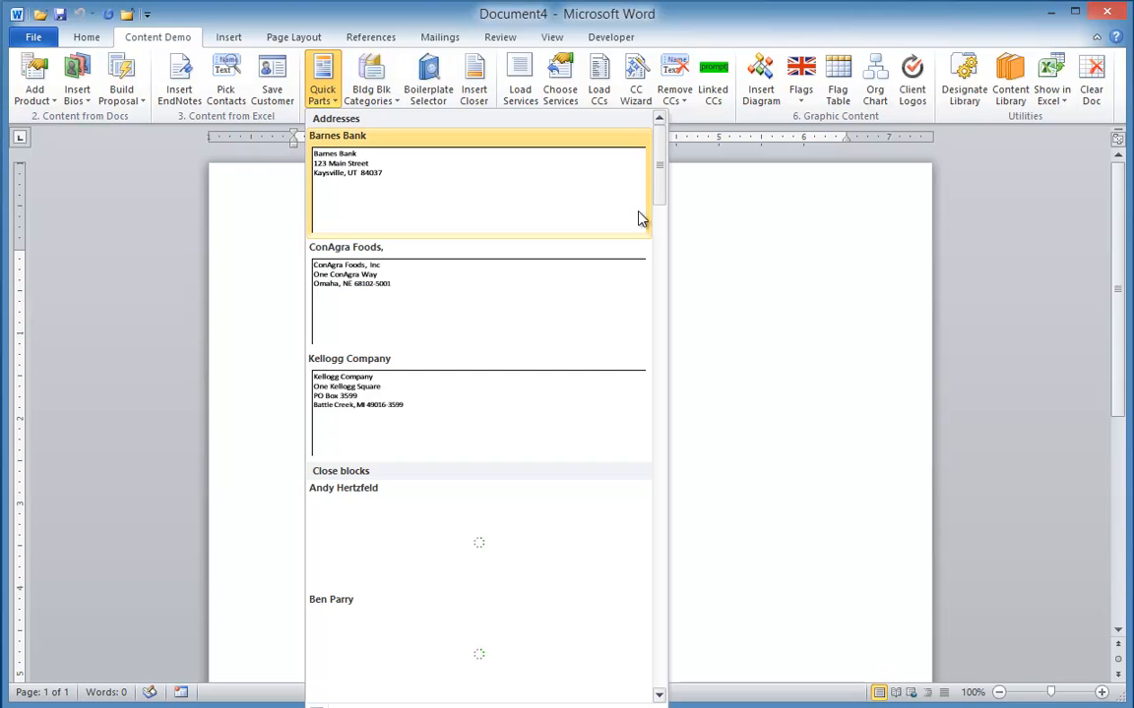
left_click_drag(660, 163, 658, 291)
left_click(514, 268)
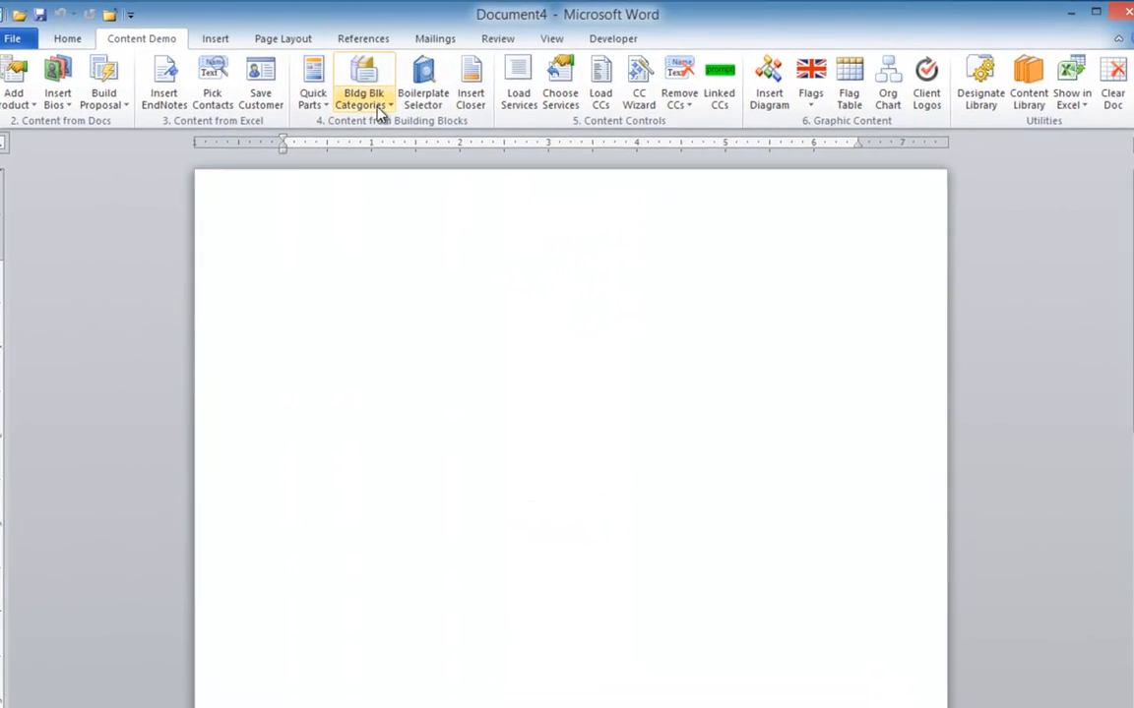
Insert the Document Approval table using the Doc Control Tables building block category
left_click(378, 108)
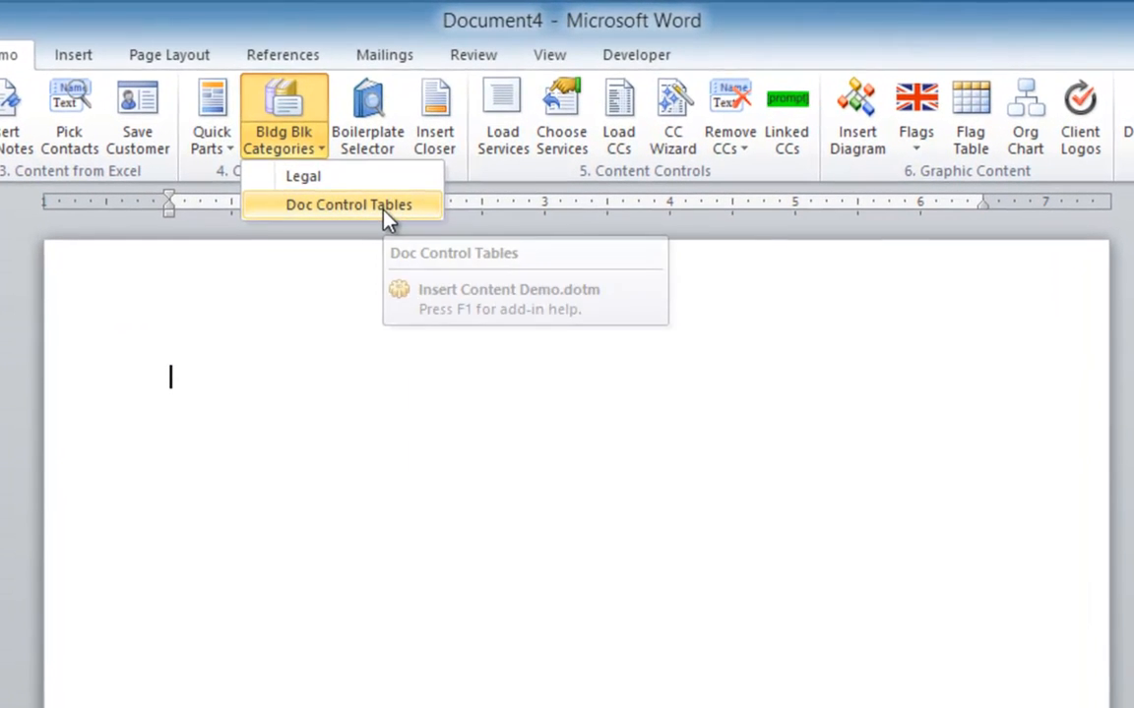
left_click(388, 206)
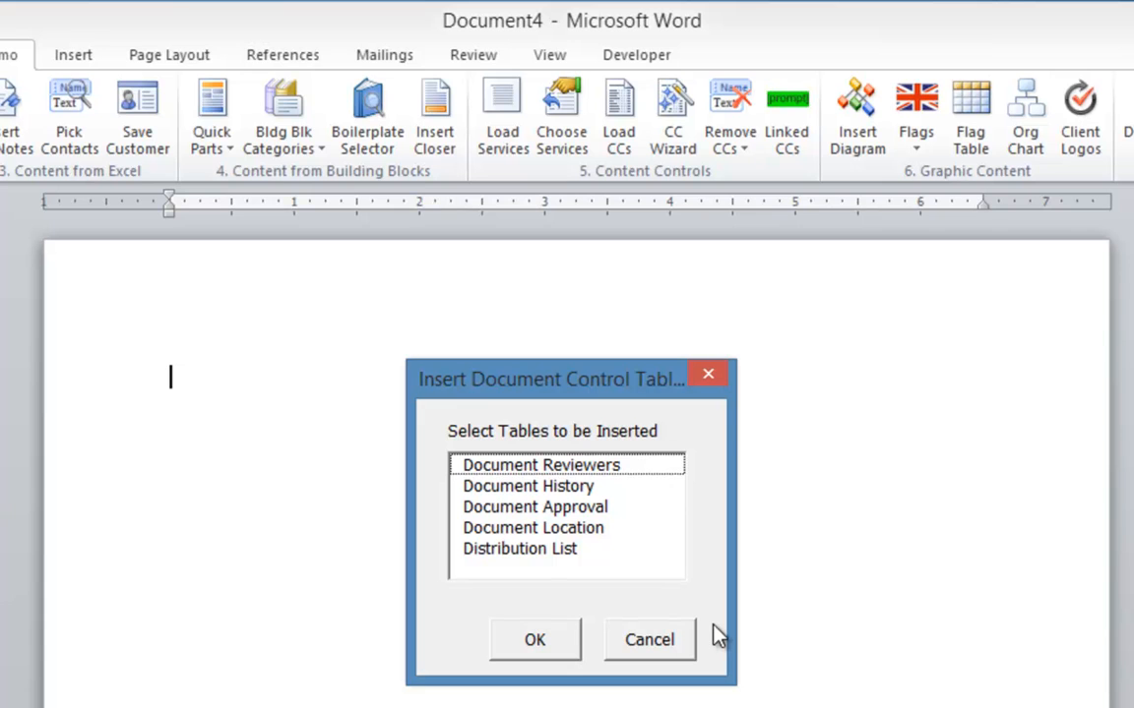
left_click(529, 472)
left_click(532, 486)
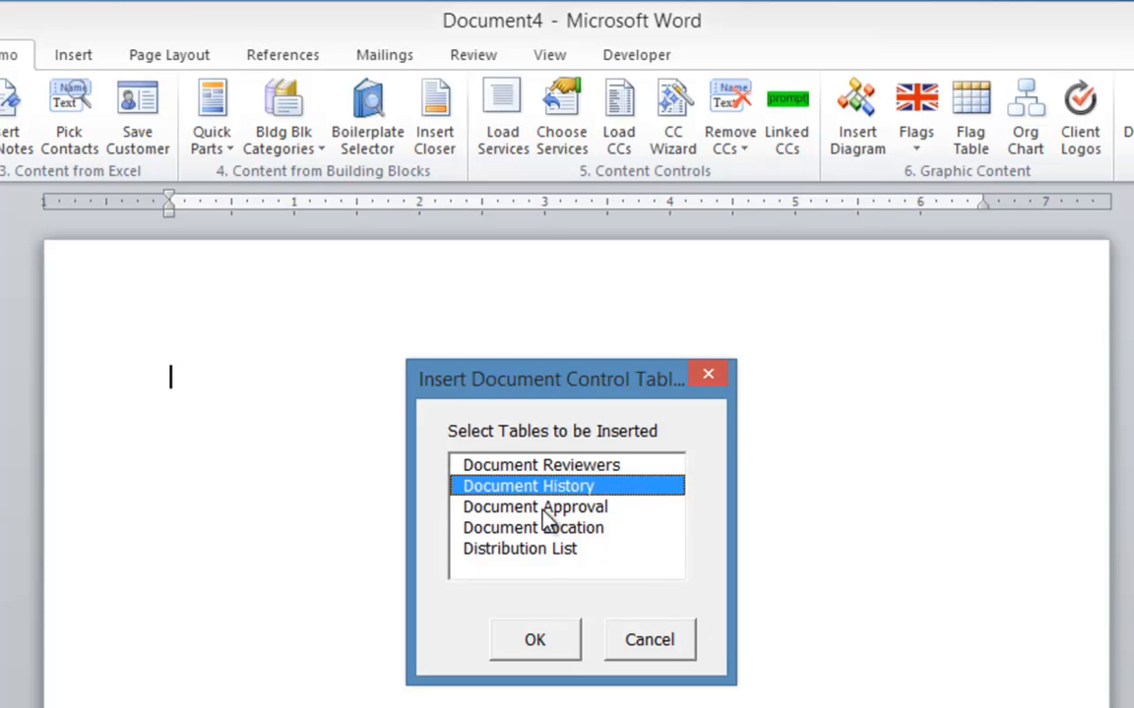
left_click(541, 507)
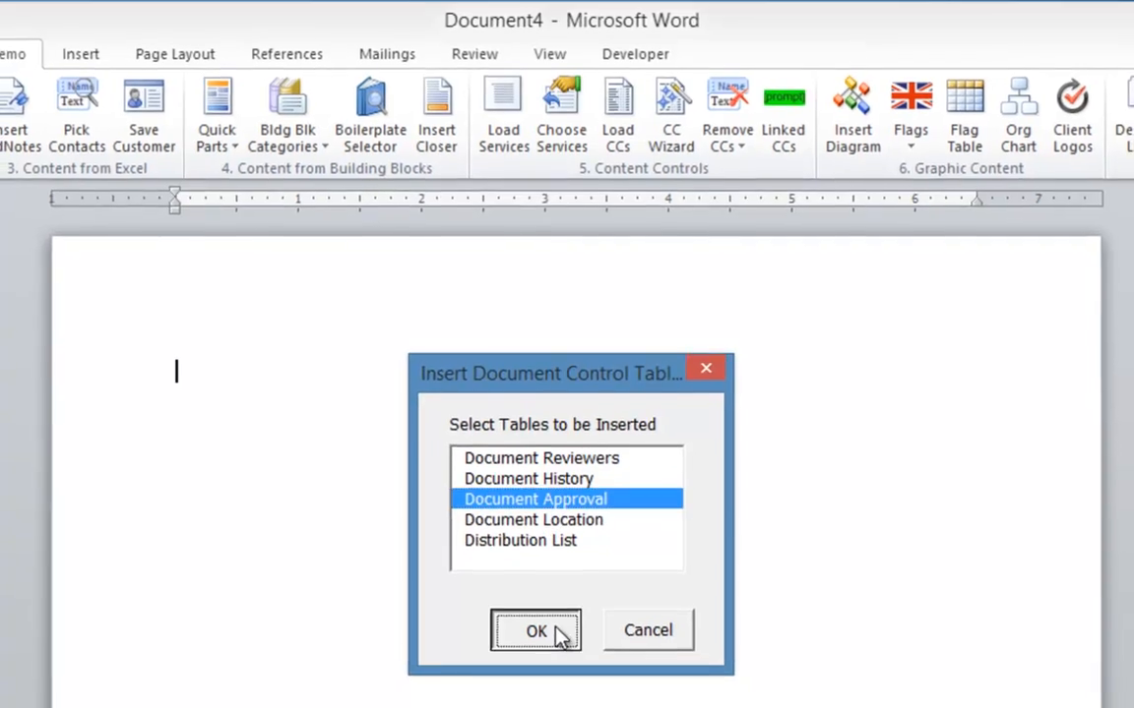
left_click(537, 631)
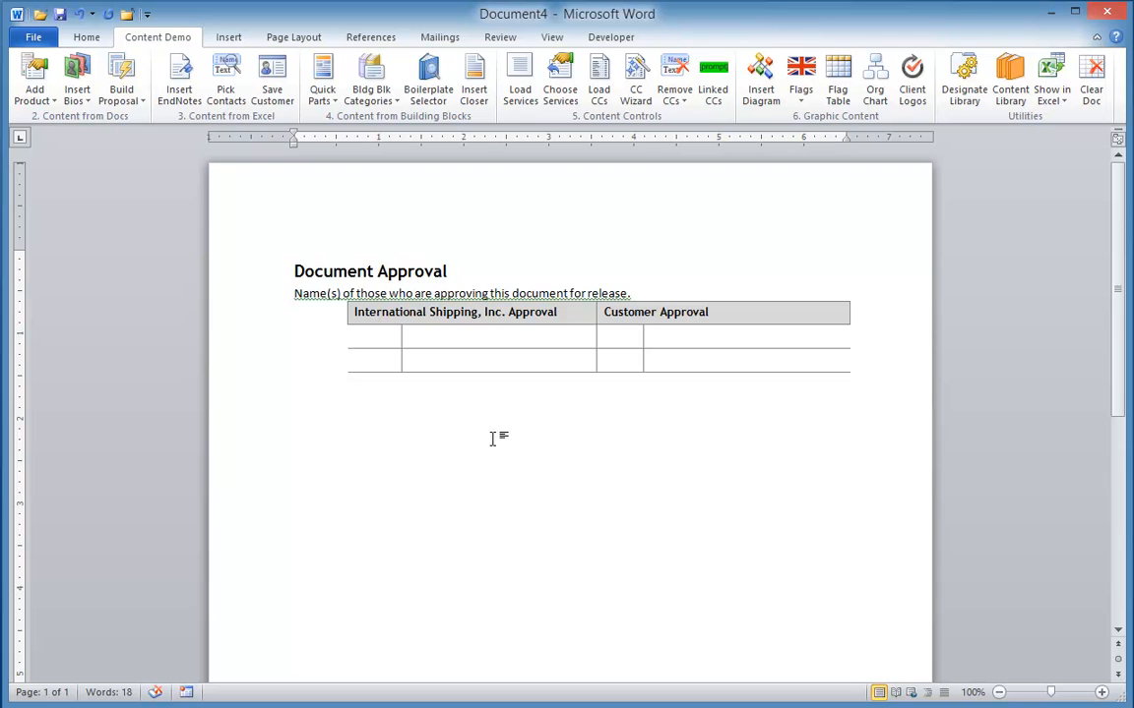
Clear the document to get a blank one and look through the Content and Document Control quick parts
left_click(1089, 86)
left_click(329, 101)
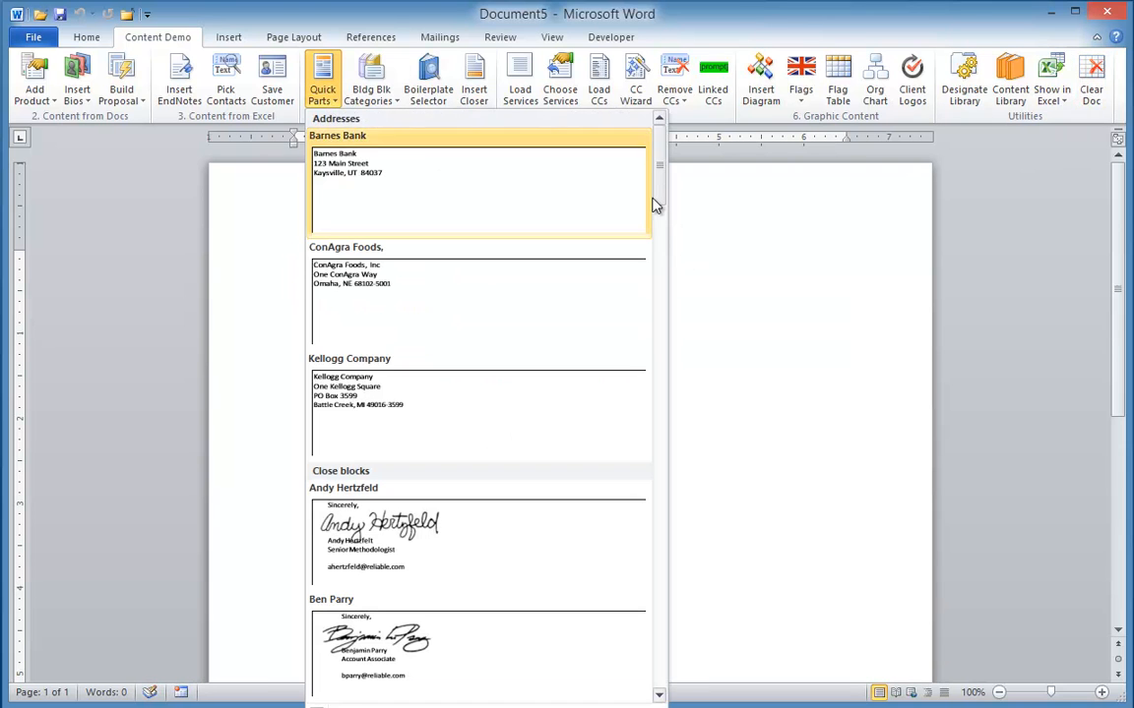
scroll(659, 205, "down", 1)
left_click_drag(659, 205, 646, 314)
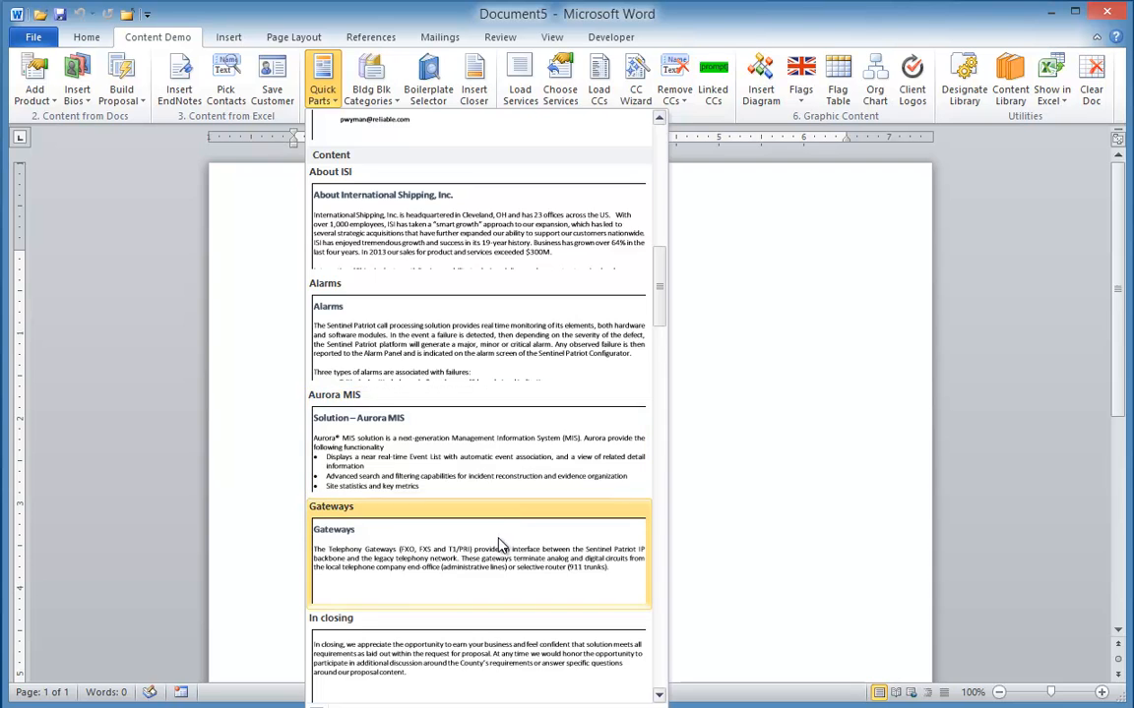
scroll(499, 544, "down", 10)
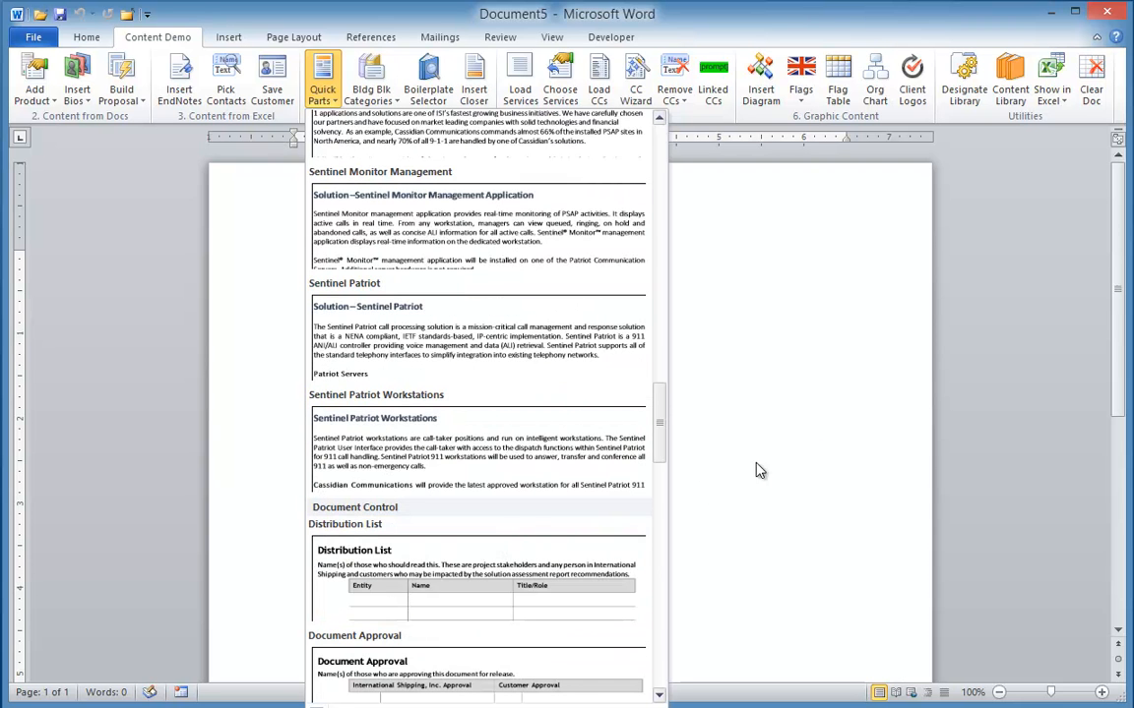
left_click(806, 439)
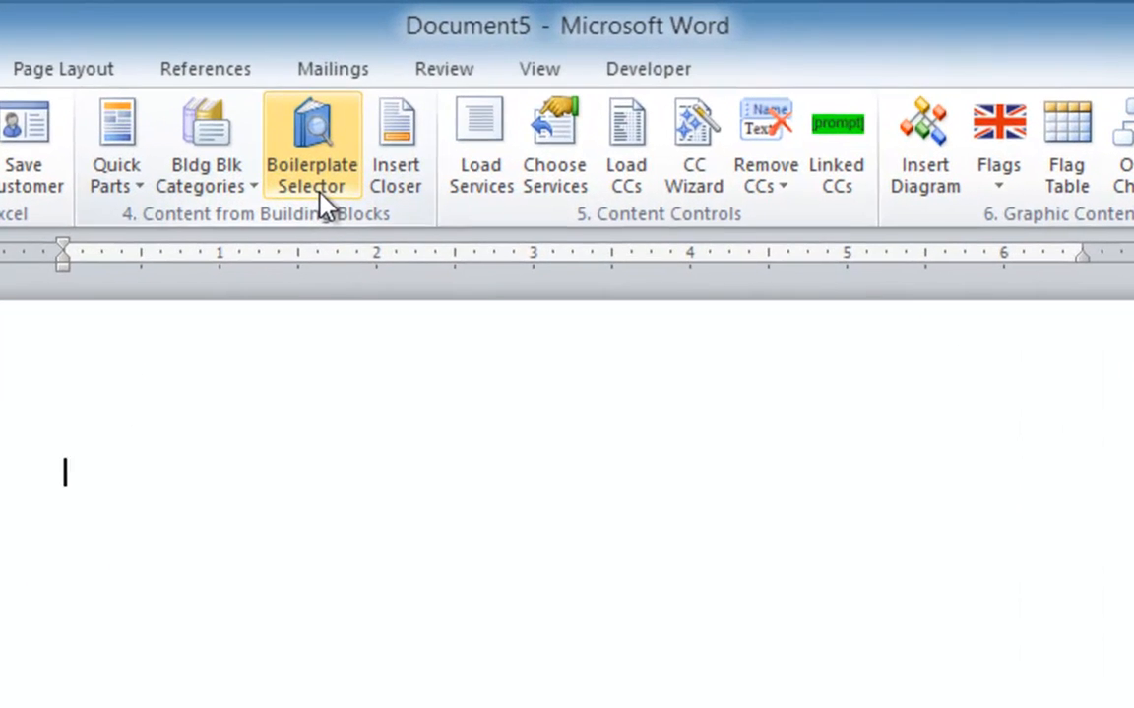
With the Boilerplate Selector, choose the sections About ISI, Mission and Clients, Public Safety Record, Monitor Management Application and, last, In closing
left_click(321, 192)
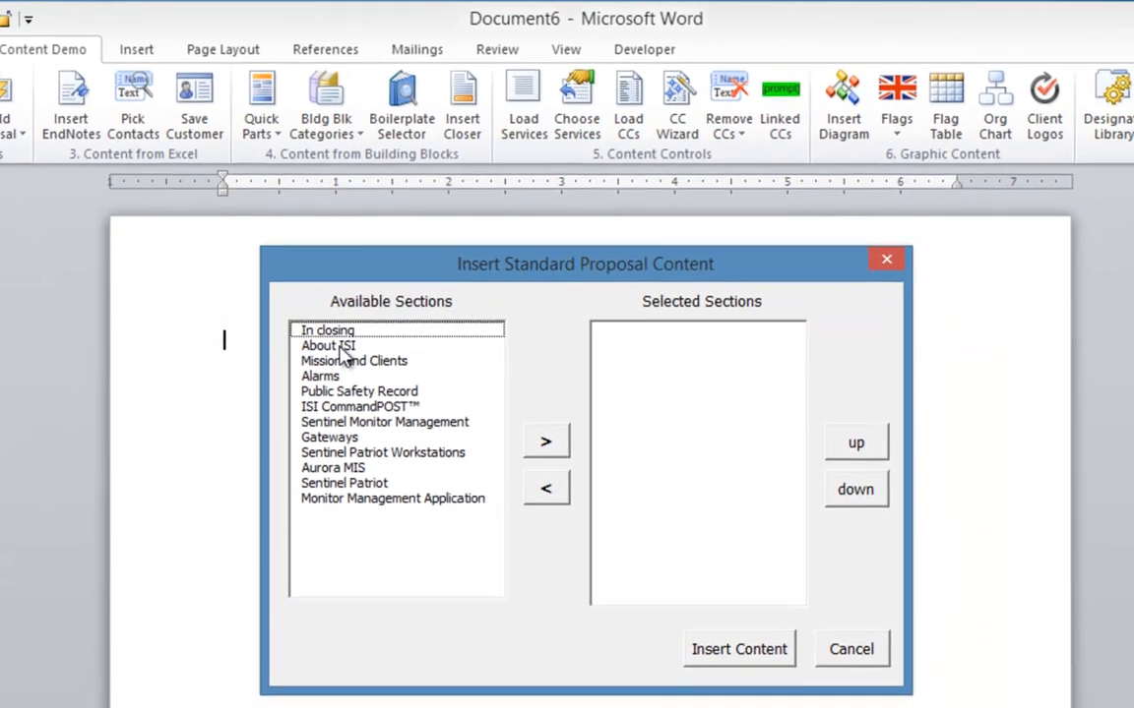
left_click(295, 396)
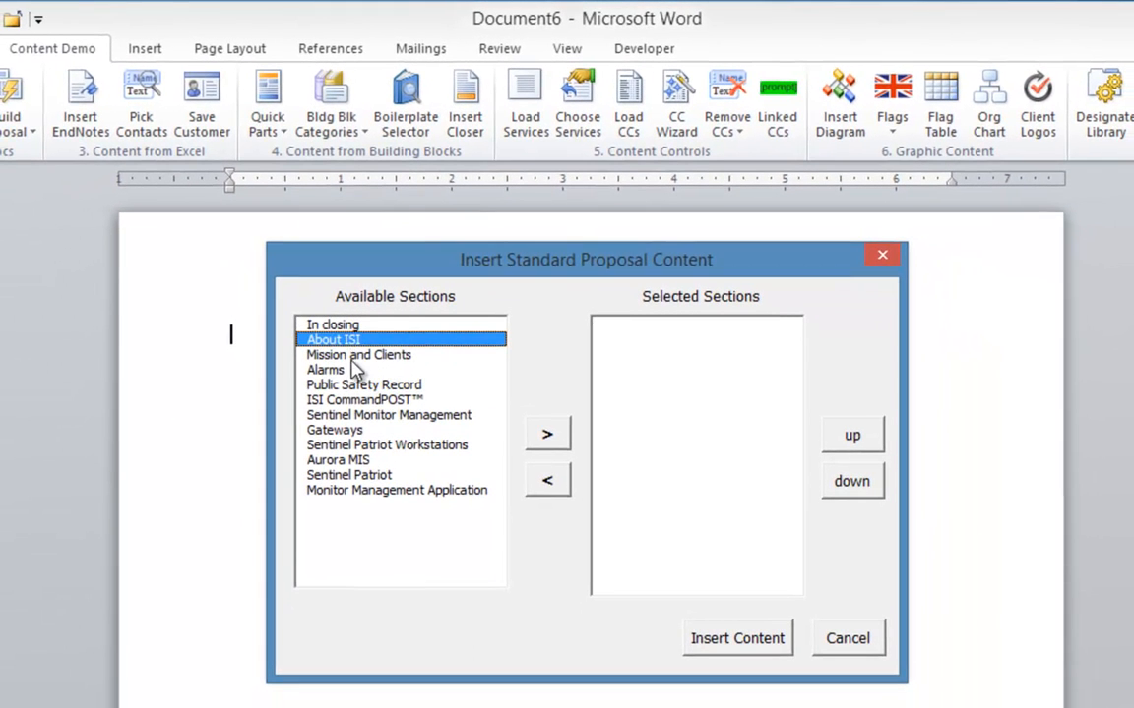
left_click(349, 356)
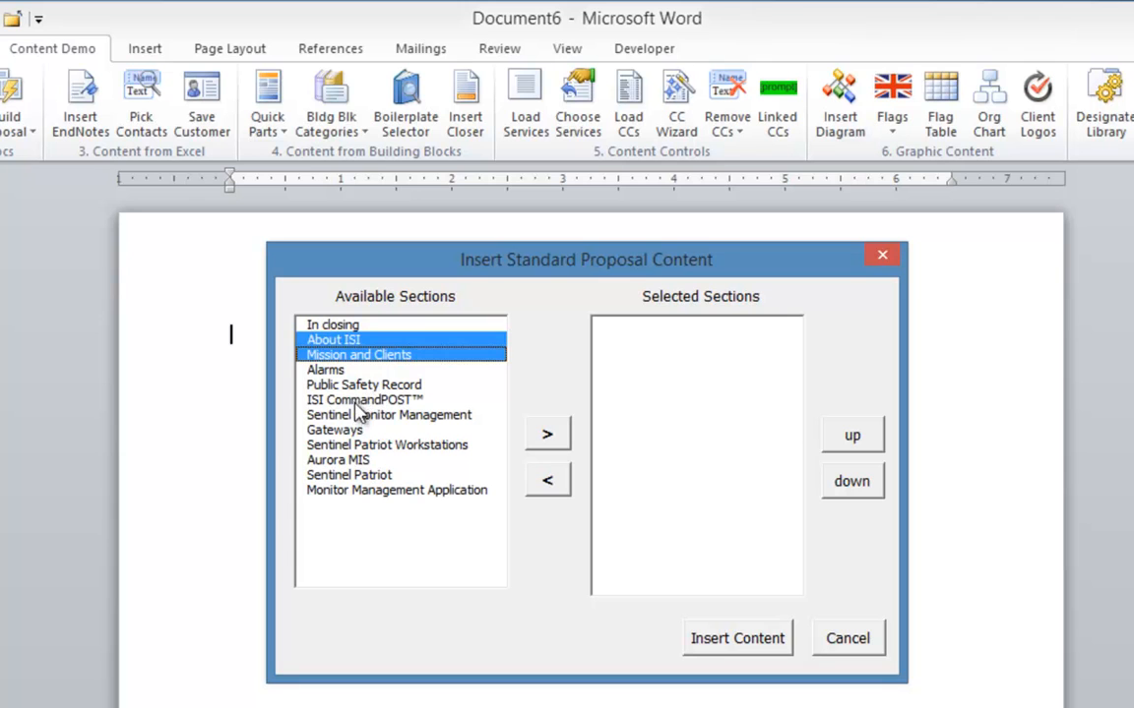
left_click(323, 384)
left_click(362, 490)
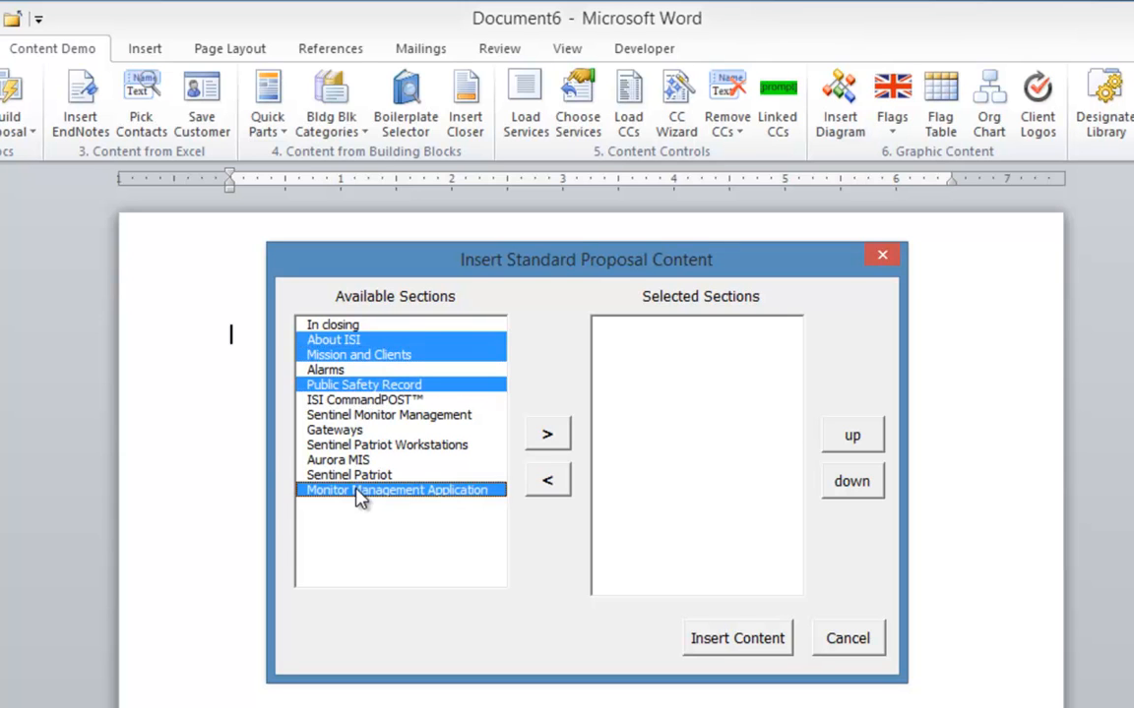
left_click(544, 436)
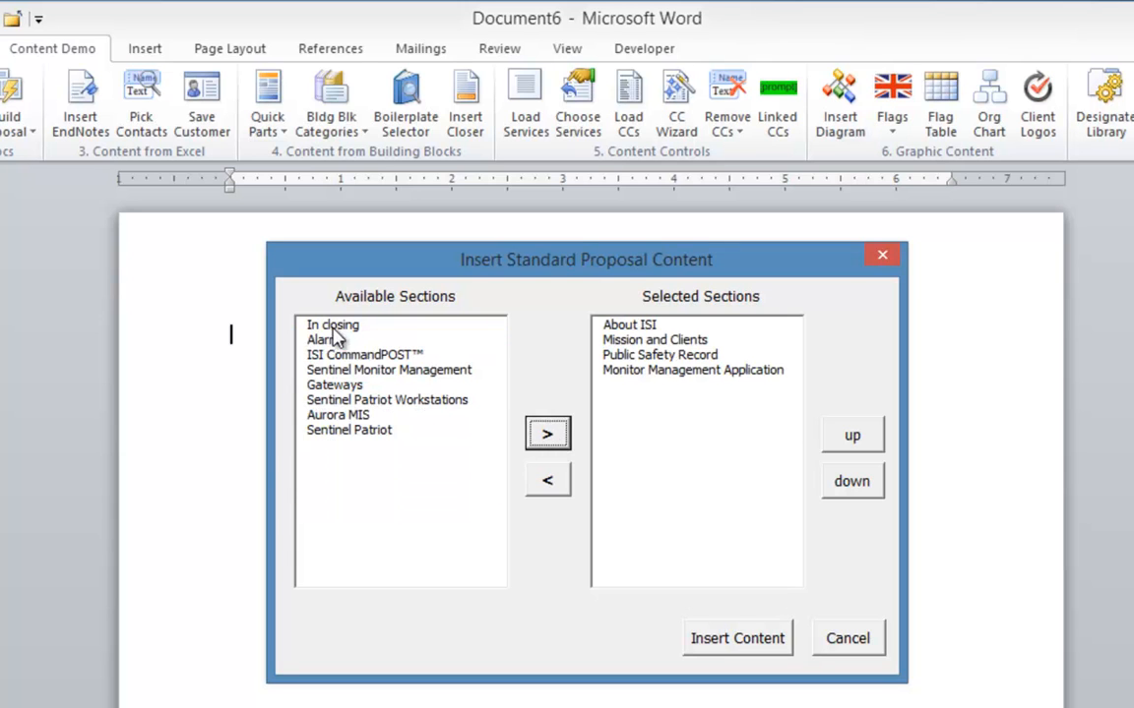
left_click(330, 326)
left_click(550, 439)
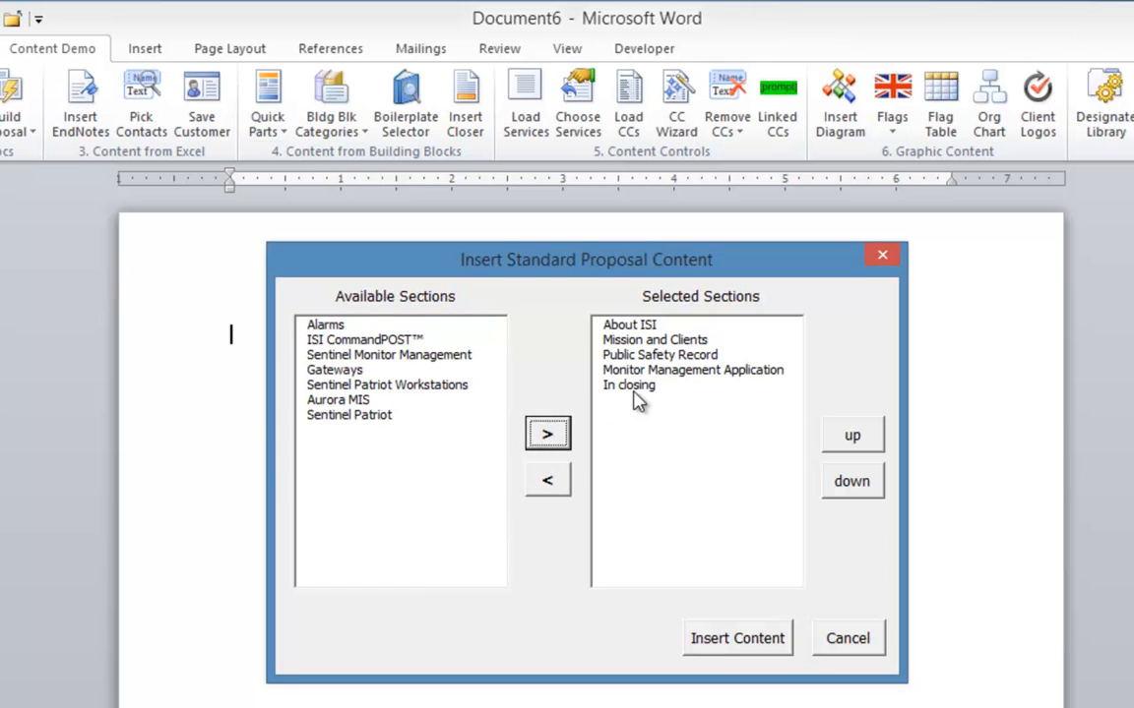
Move the Mission and Clients section below Monitor Management Application and insert the selected proposal content into the document
left_click(651, 339)
left_click(852, 484)
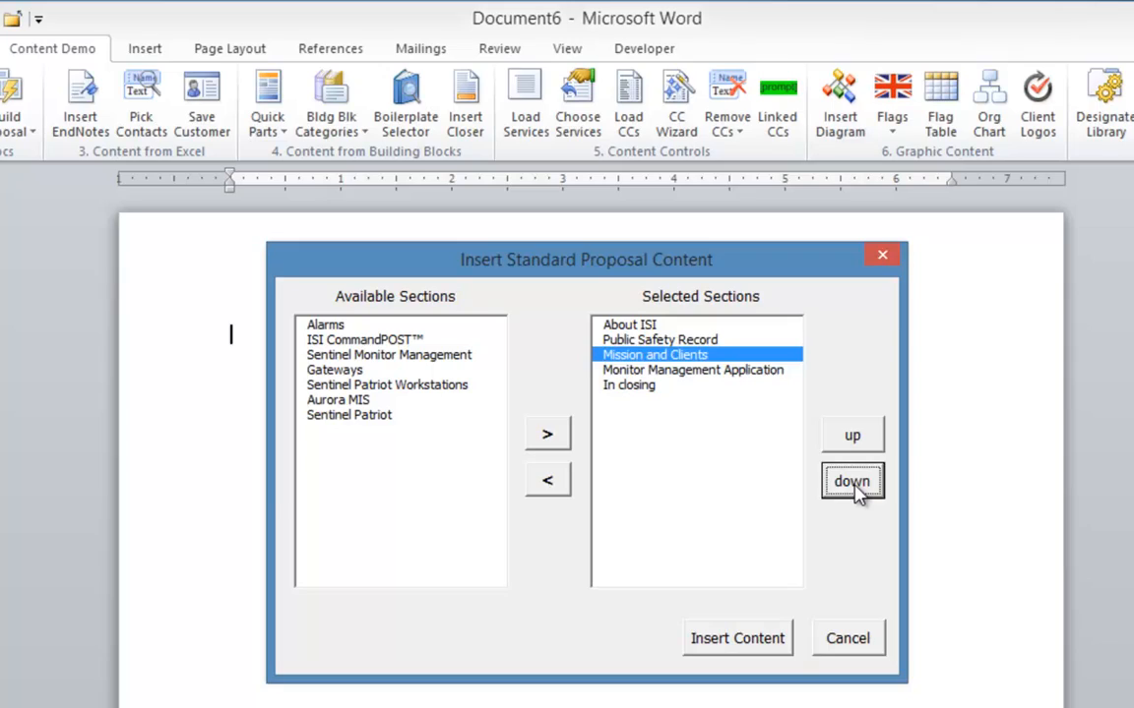
left_click(854, 487)
left_click(768, 644)
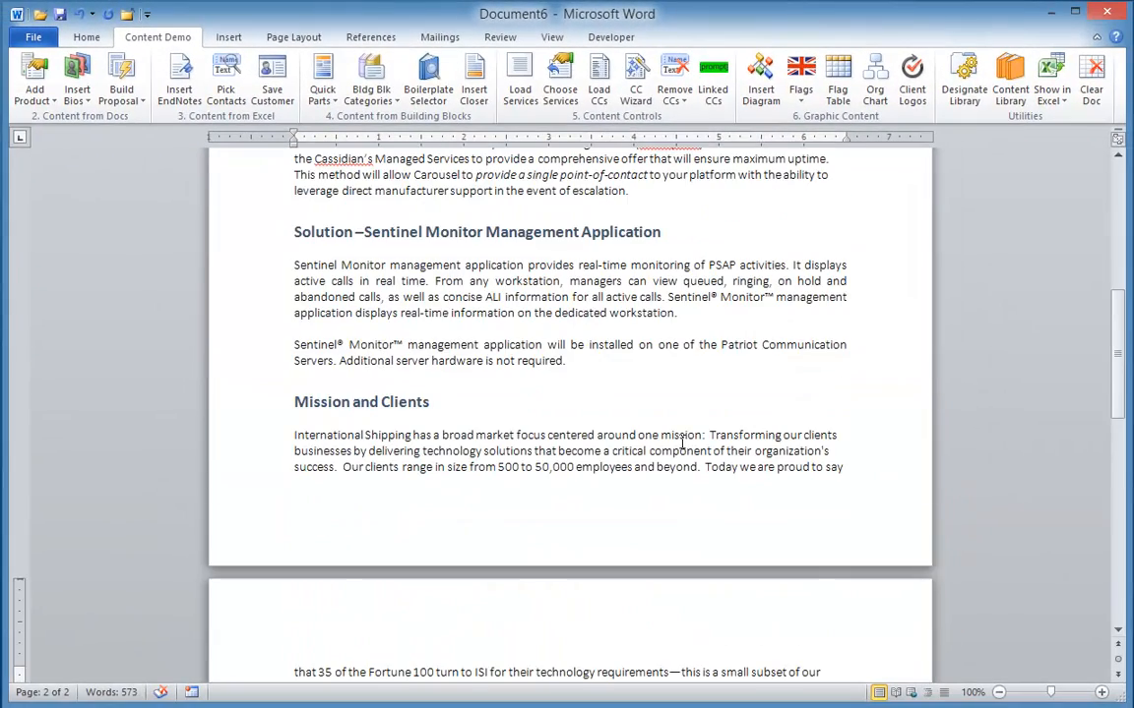
scroll(682, 442, "up", 5)
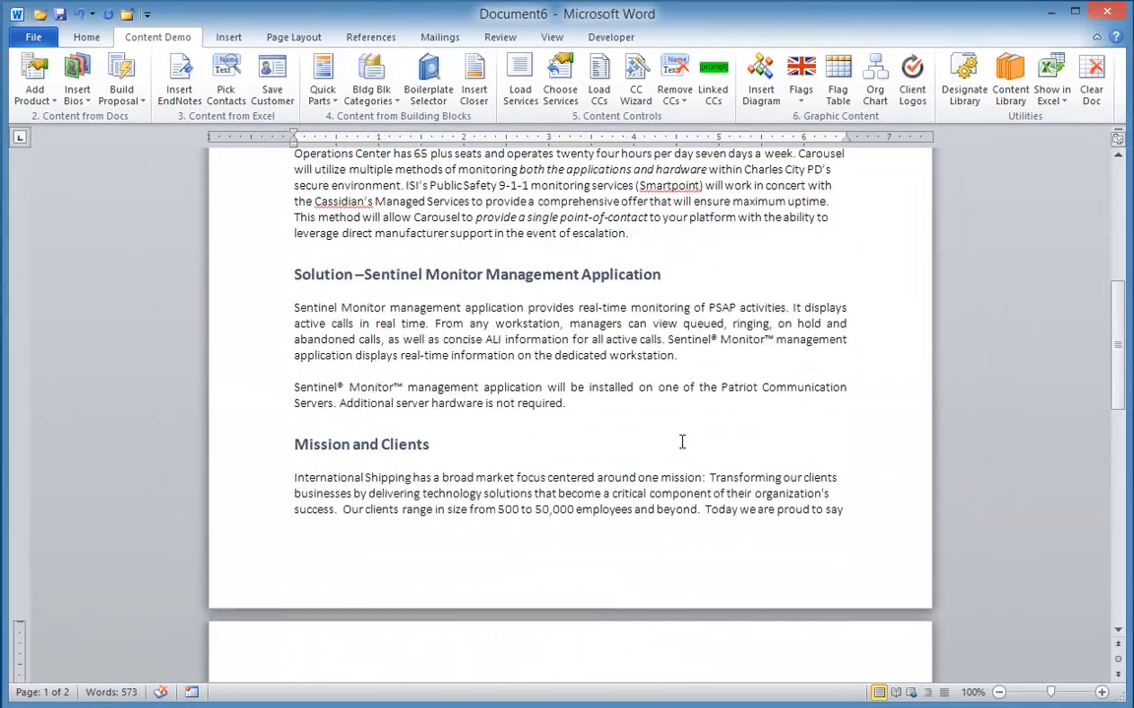
scroll(682, 442, "up", 5)
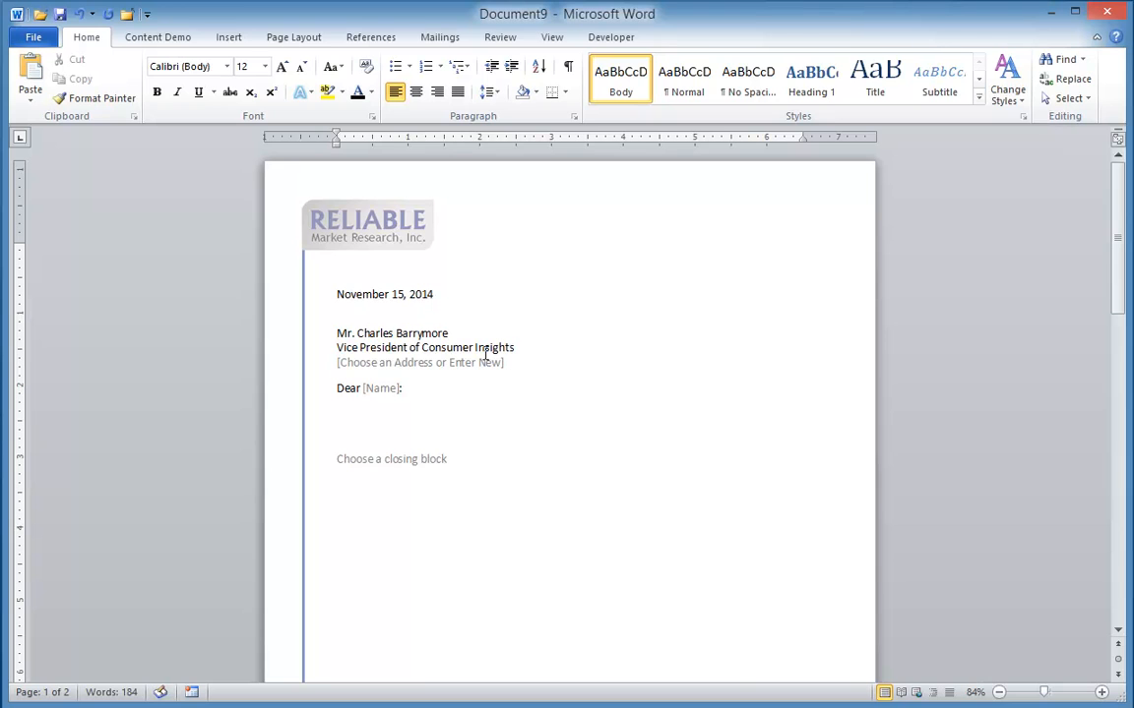
Fill the letter's address placeholder with the ConAgra Foods building block and enter the recipient's informal first name in the salutation
left_click(458, 363)
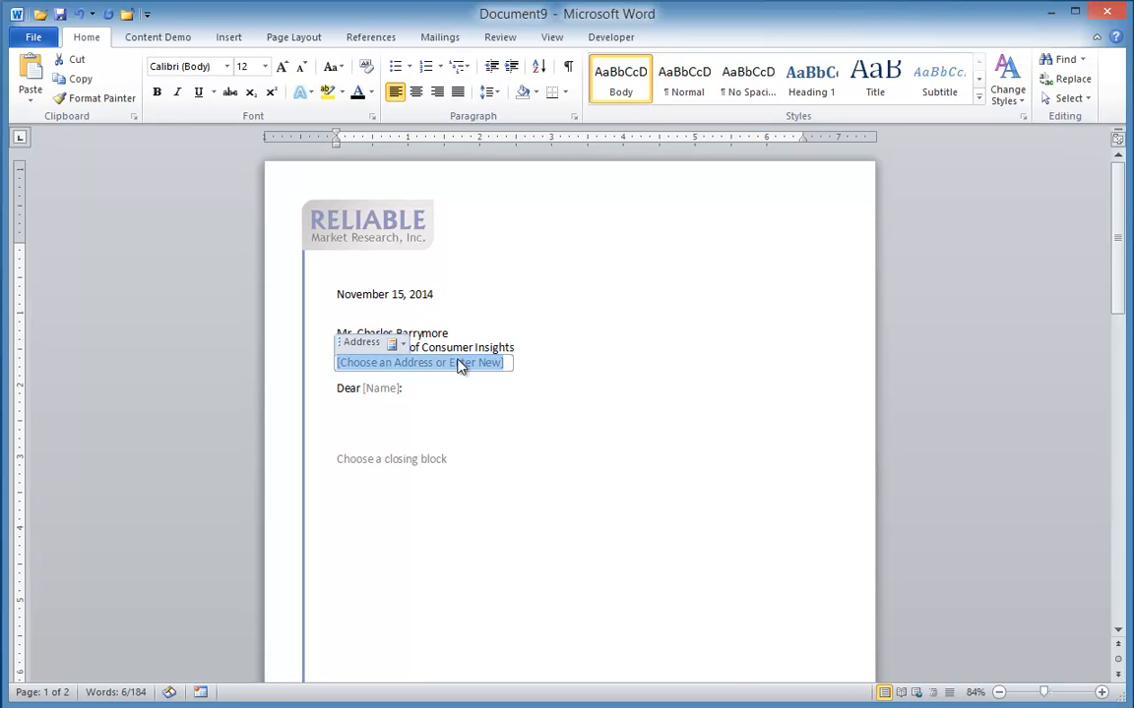
left_click(401, 345)
left_click(454, 626)
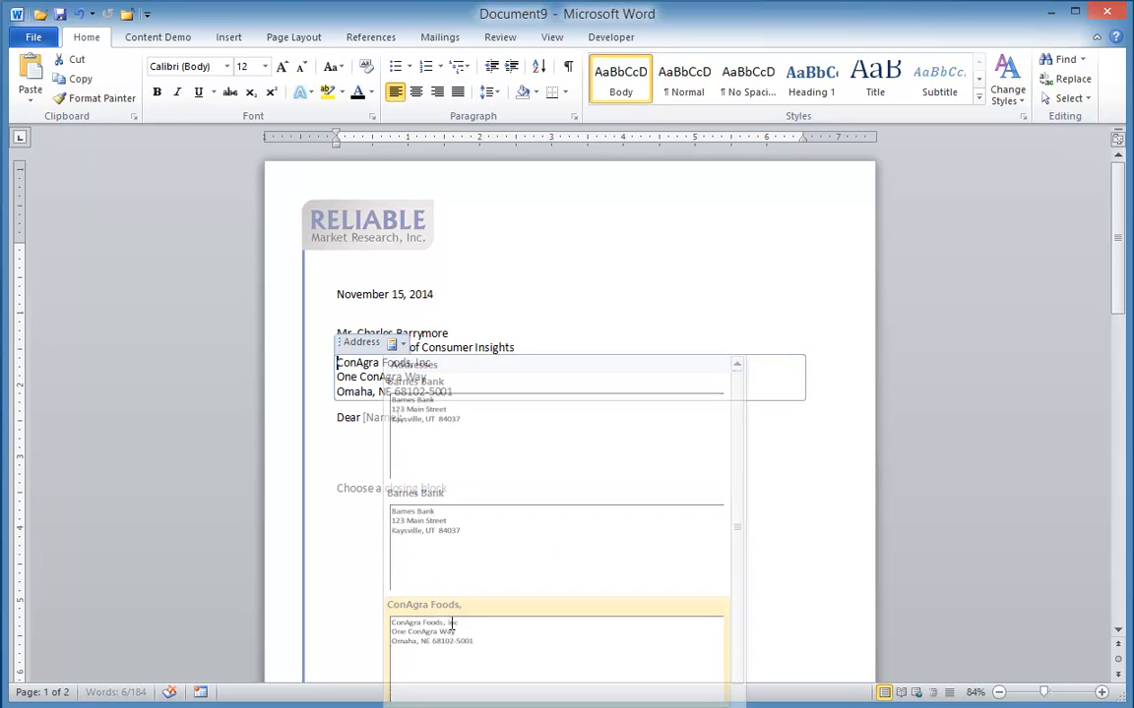
left_click(384, 419)
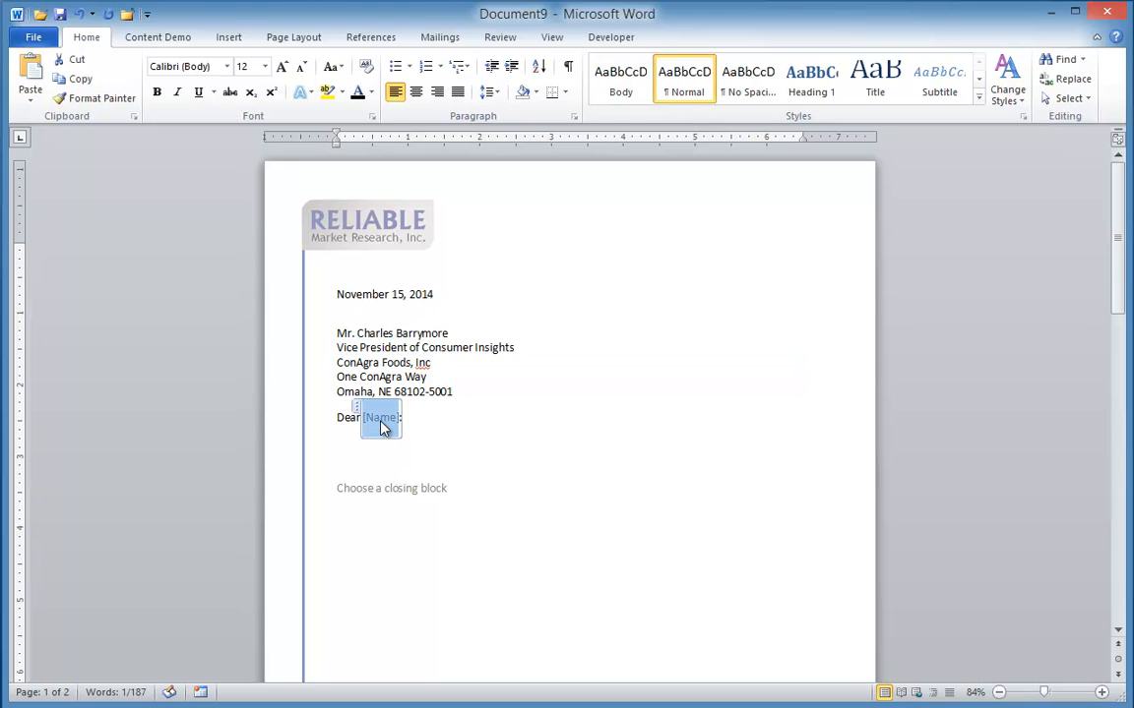
type("Cha")
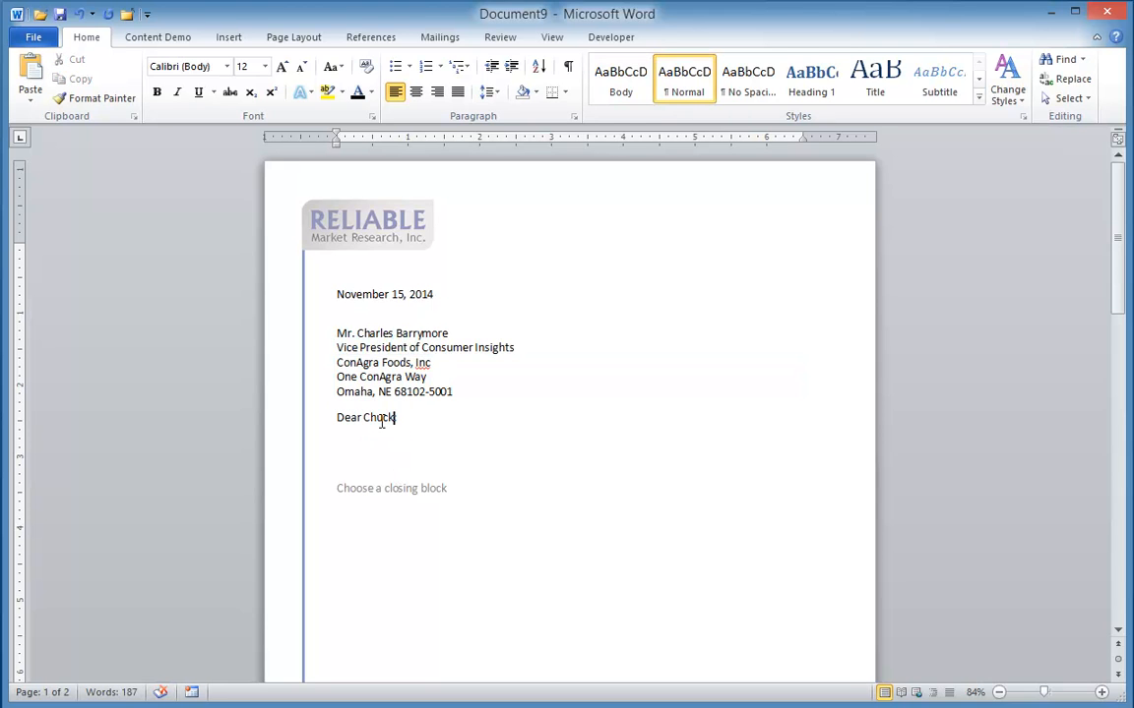
Begin the letter body with "It was a pleasure to speak with you this week. Thanks so much for taking the time to discuss your ideas."
left_click(342, 446)
type("It was a pleasure to speak with you this week.  Thanks so")
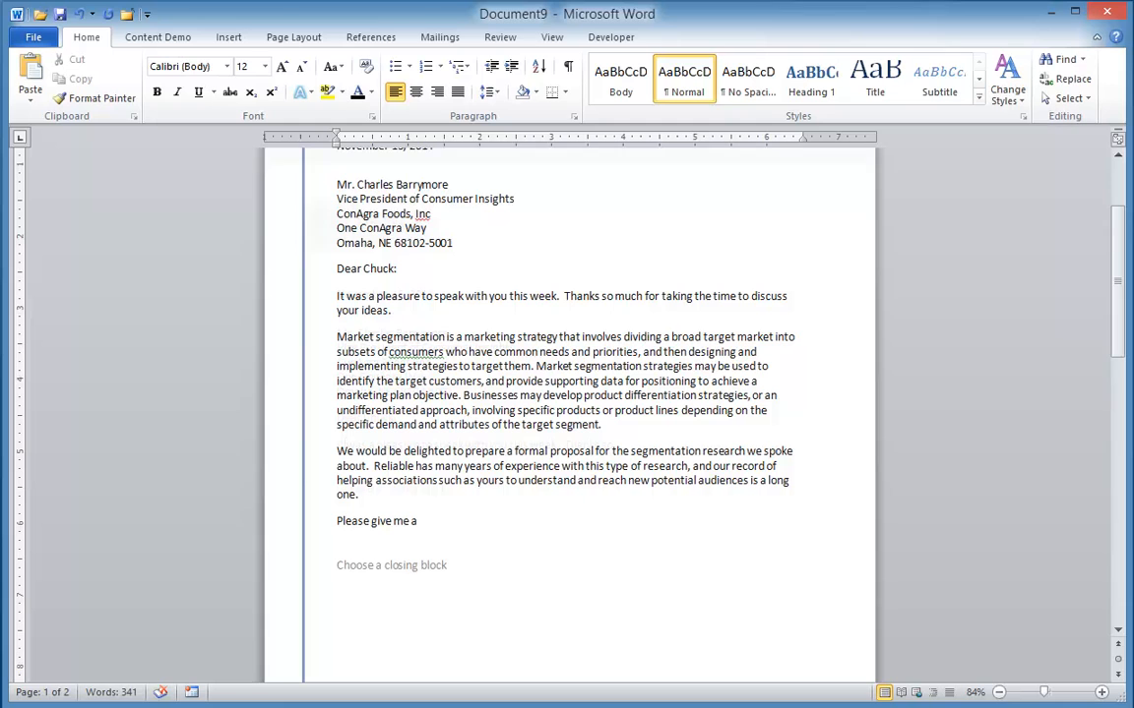
End the letter body with the sentence "Please give me a call if I can be of assistance."
type("ca")
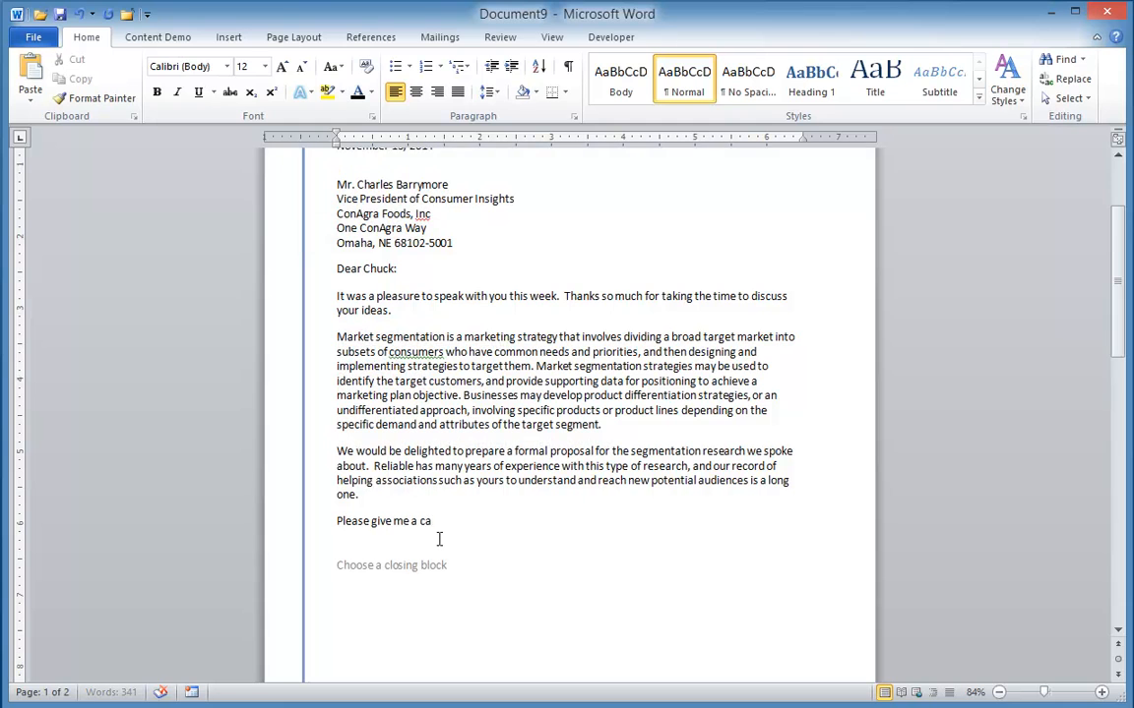
type("ll if I can be of assistance.")
Fill the closing block placeholder with the Account Associate's "Sincerely" signature block
left_click(413, 566)
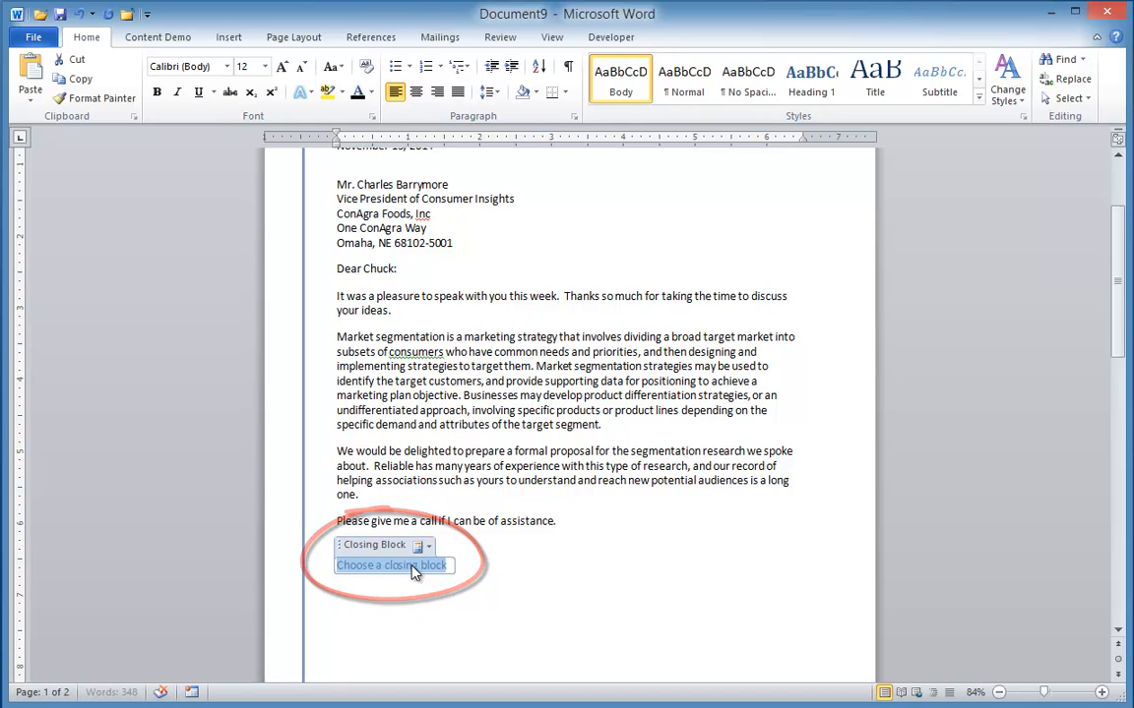
left_click(425, 548)
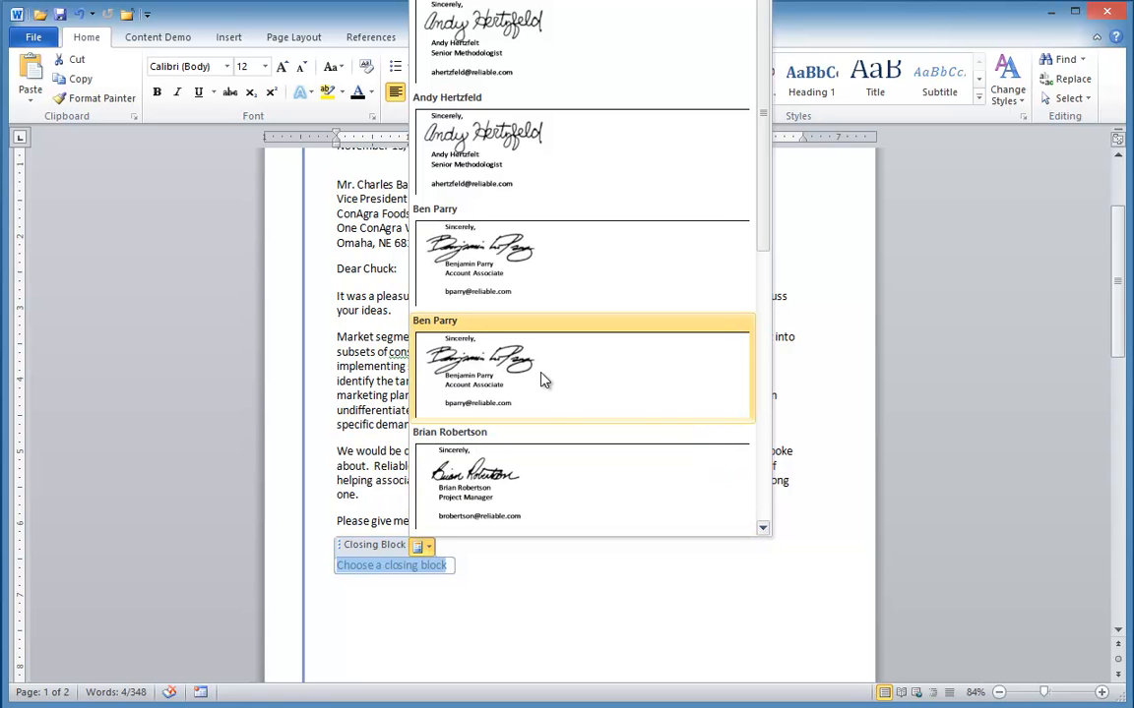
left_click(544, 381)
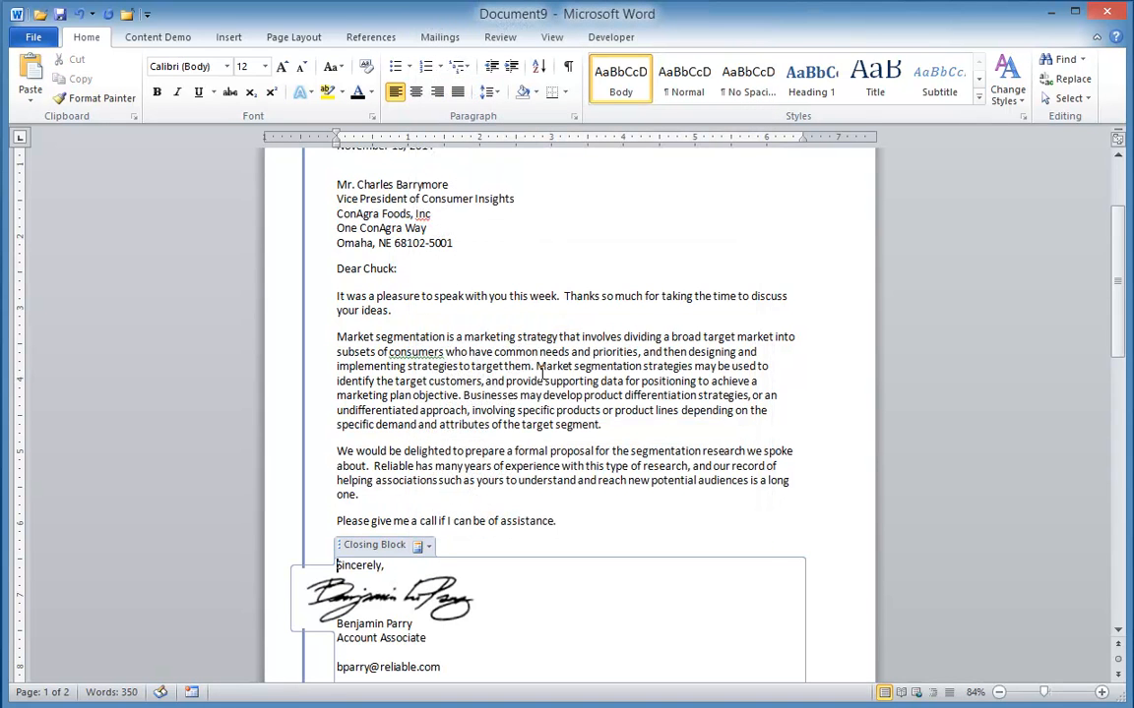
scroll(728, 531, "down", 2)
left_click(475, 618)
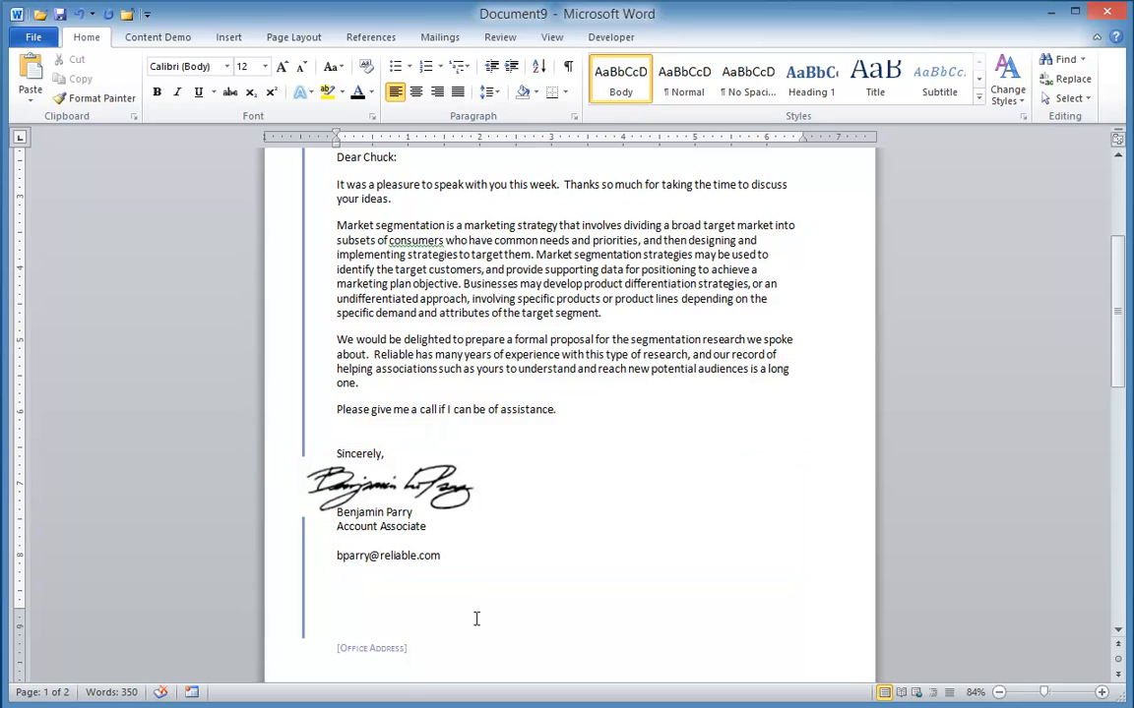